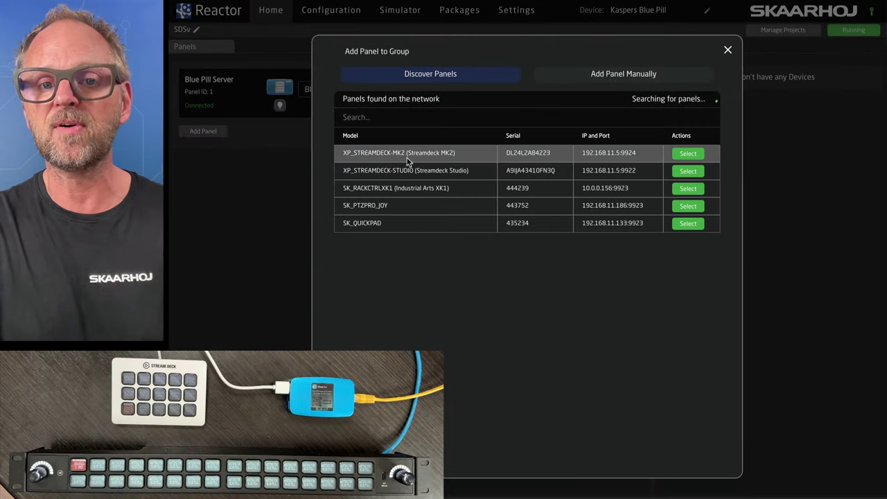
Add the XP_STREAMDECK-MK2 and XP_STREAMDECK-STUDIO panels found on the network to the project
{"action": "left_click", "coordinate": [693, 153]}
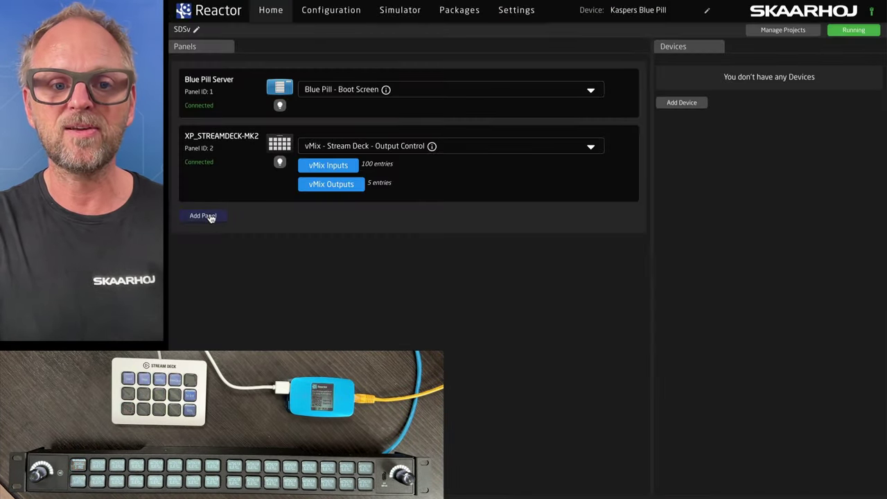
{"action": "left_click", "coordinate": [207, 216]}
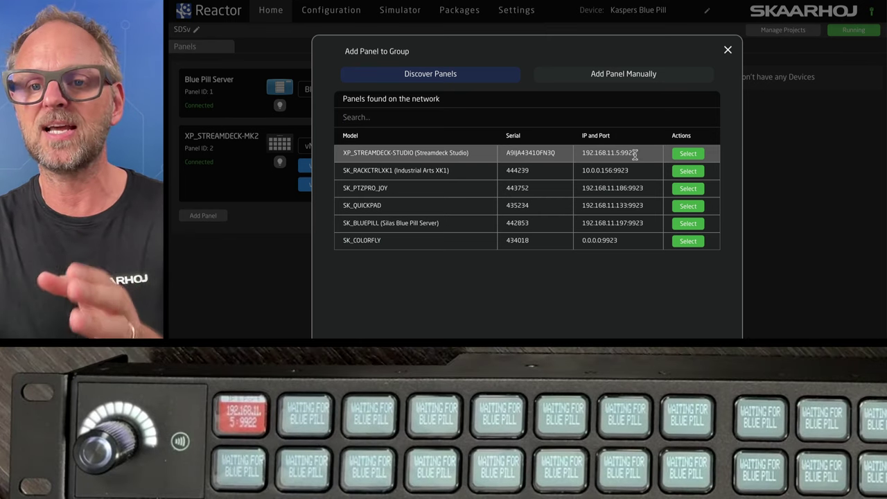
{"action": "left_click", "coordinate": [684, 153]}
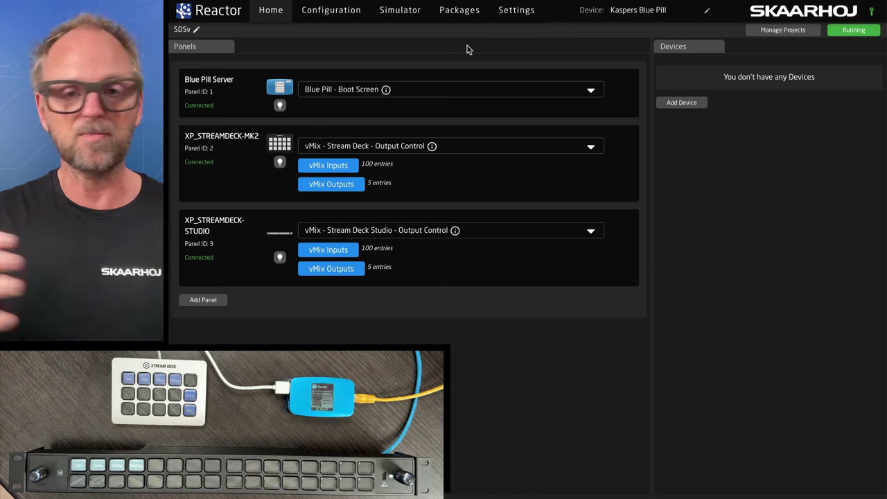
Give the MK2 Custom: Companion Style w/Navigation and the Studio its Streamdeck Studio variant
{"action": "left_click", "coordinate": [358, 145]}
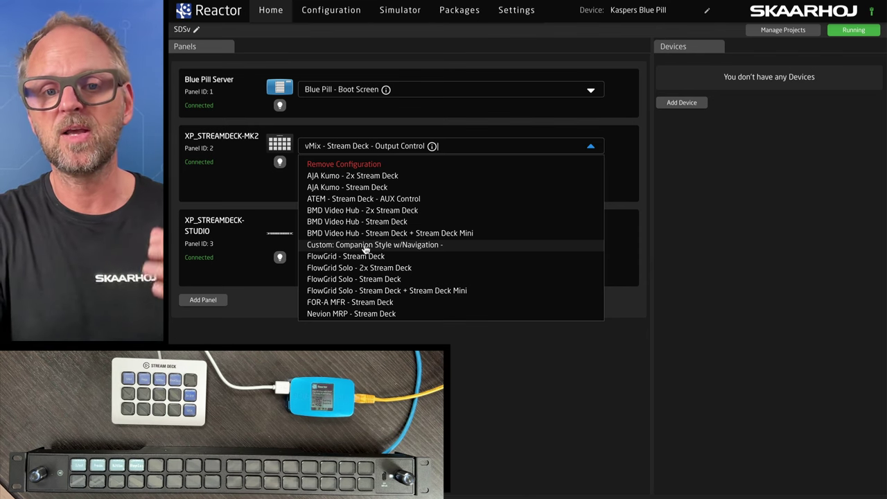
{"action": "left_click", "coordinate": [366, 247]}
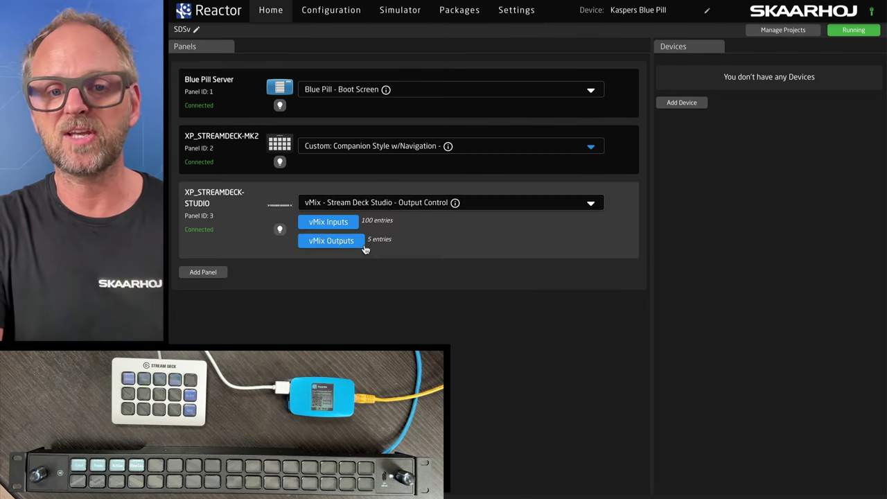
{"action": "left_click", "coordinate": [397, 202]}
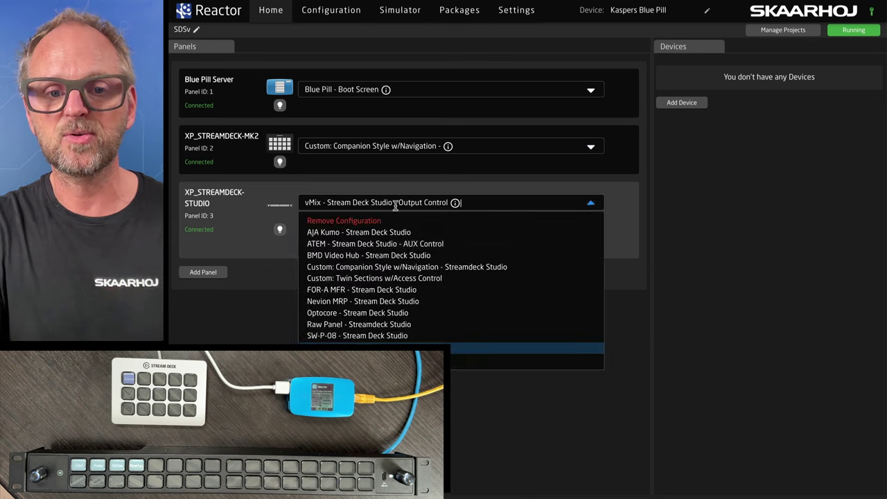
{"action": "left_click", "coordinate": [380, 267]}
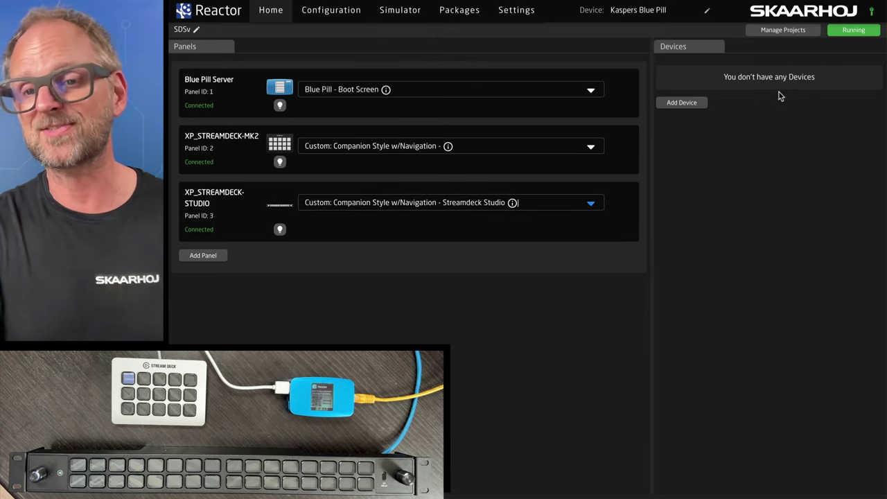
Add the ATEM 2 M/E Constellation HD switcher as a device, found by searching 'atem'
{"action": "left_click", "coordinate": [683, 103]}
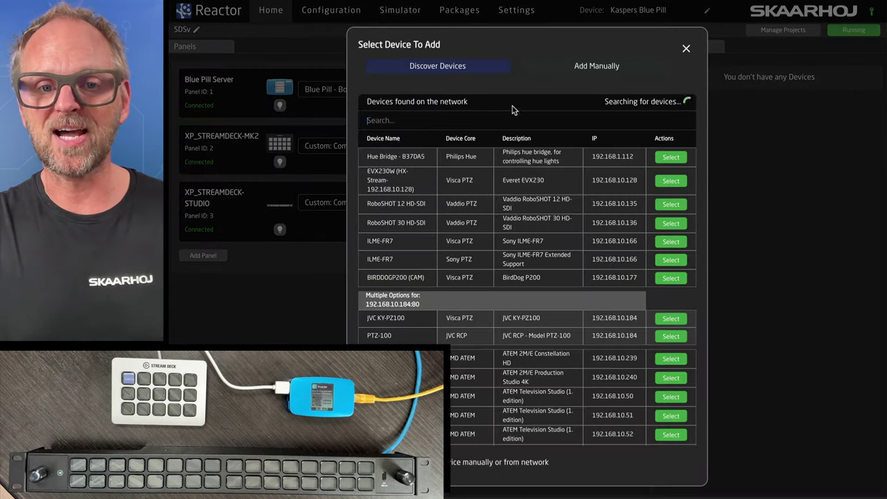
{"action": "type", "text": "atem"}
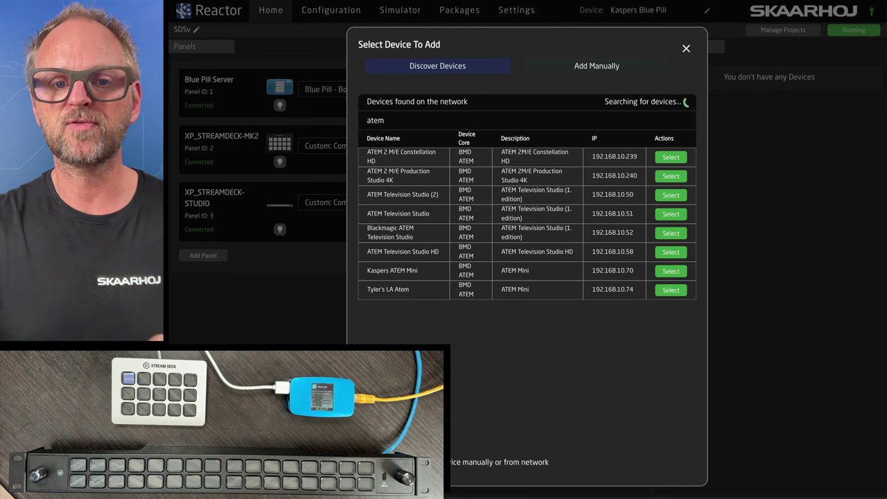
{"action": "left_click", "coordinate": [670, 158]}
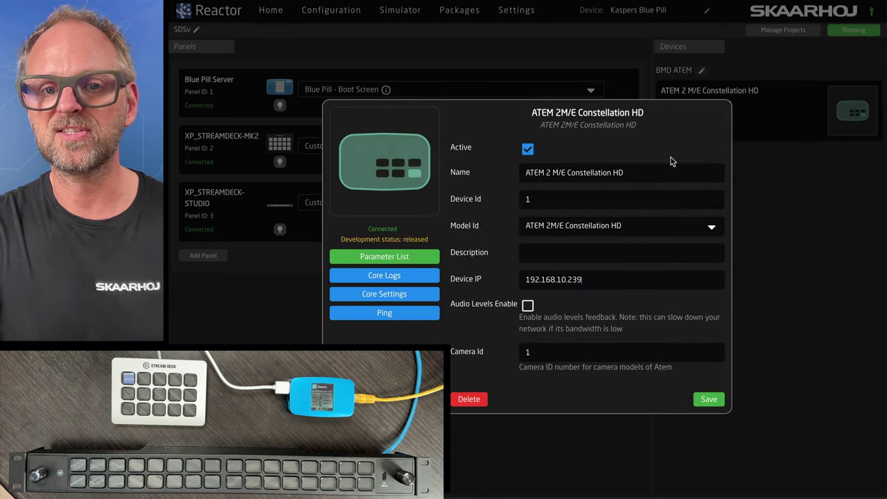
{"action": "left_click", "coordinate": [708, 400]}
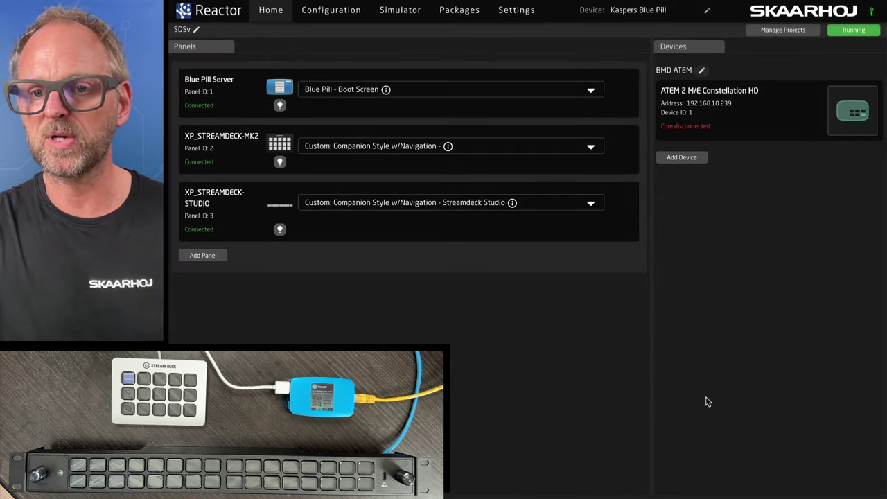
Add the AJA KUMO 1616 router as a device, found by searching 'kum'
{"action": "left_click", "coordinate": [682, 157]}
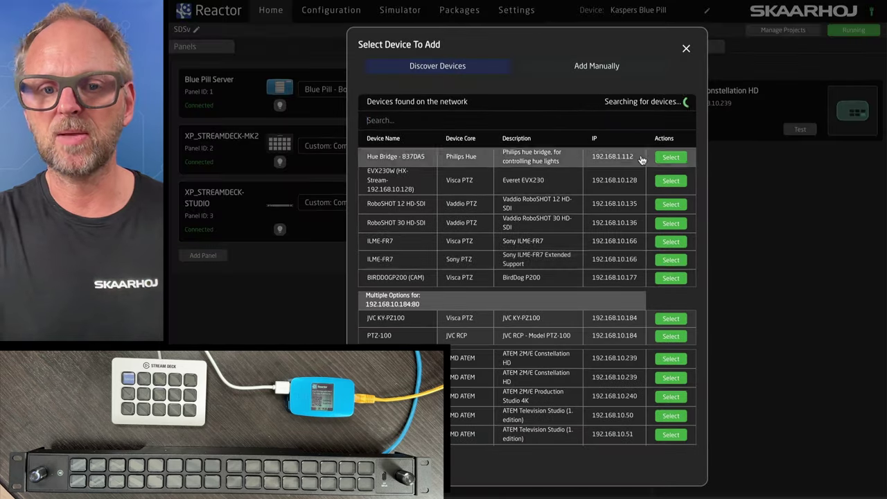
{"action": "left_click", "coordinate": [400, 121]}
{"action": "type", "text": "kumo"}
{"action": "left_click", "coordinate": [671, 156]}
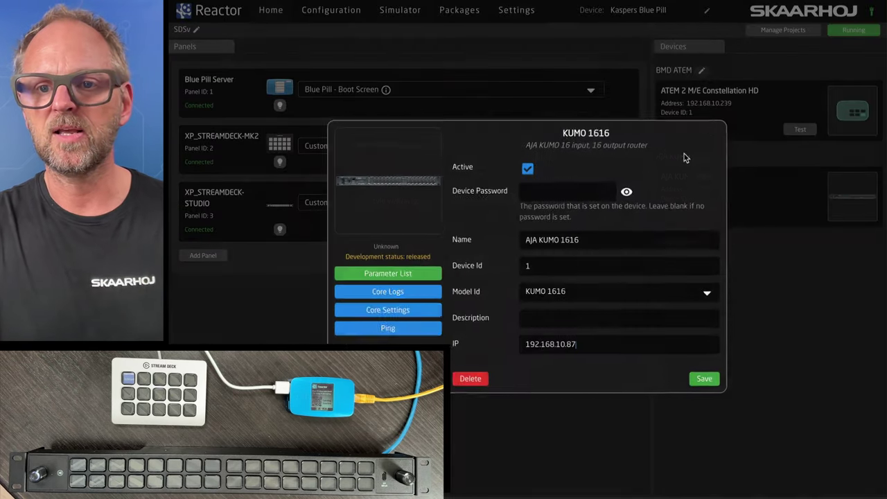
{"action": "left_click", "coordinate": [706, 381]}
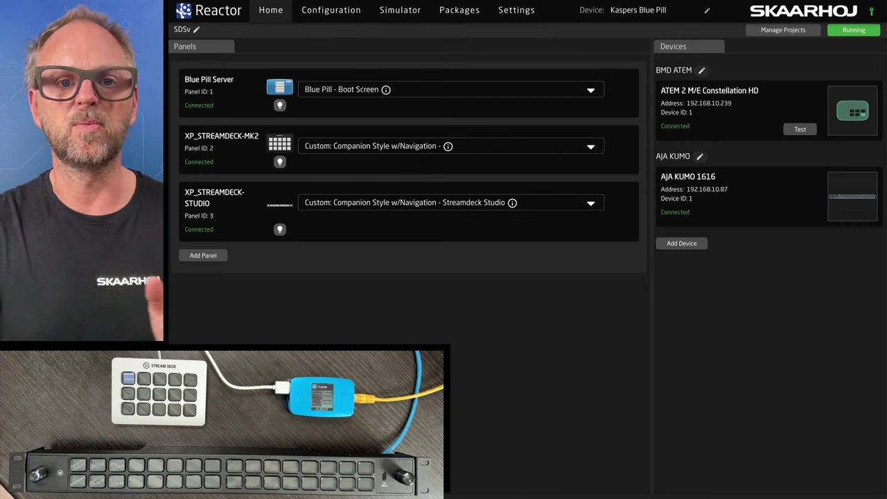
{"action": "left_click", "coordinate": [325, 14]}
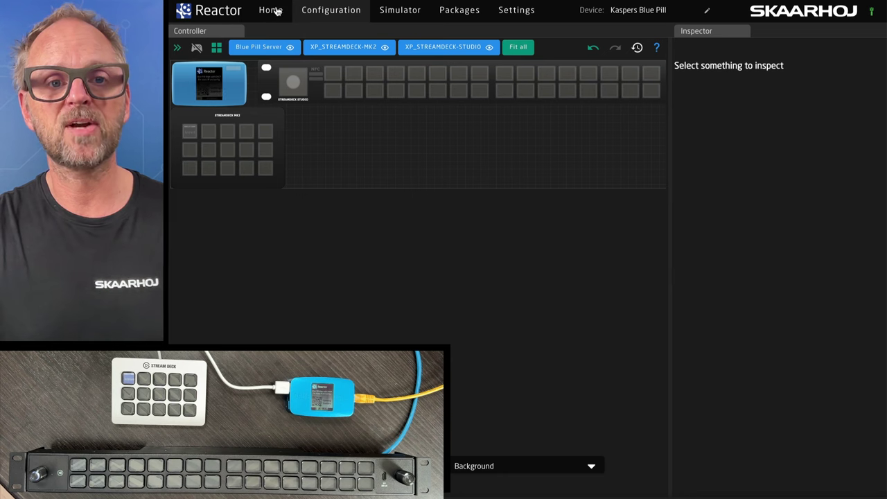
Arrange the group layout with the Stream Deck Studio on top and the MK2 centred beneath it
{"action": "left_click", "coordinate": [273, 10]}
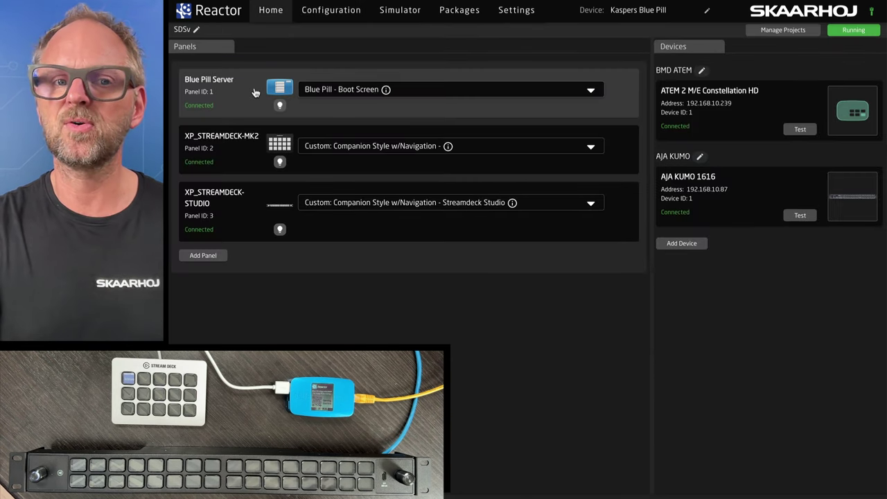
{"action": "left_click", "coordinate": [335, 14]}
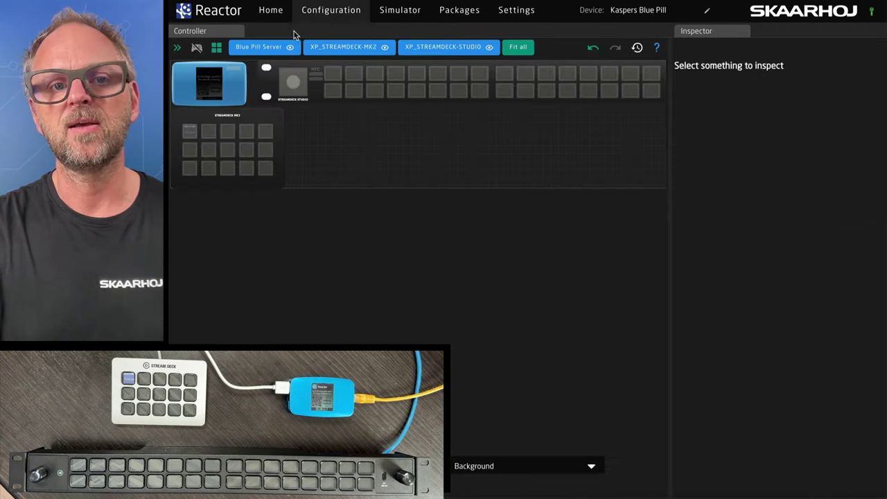
{"action": "left_click", "coordinate": [216, 47]}
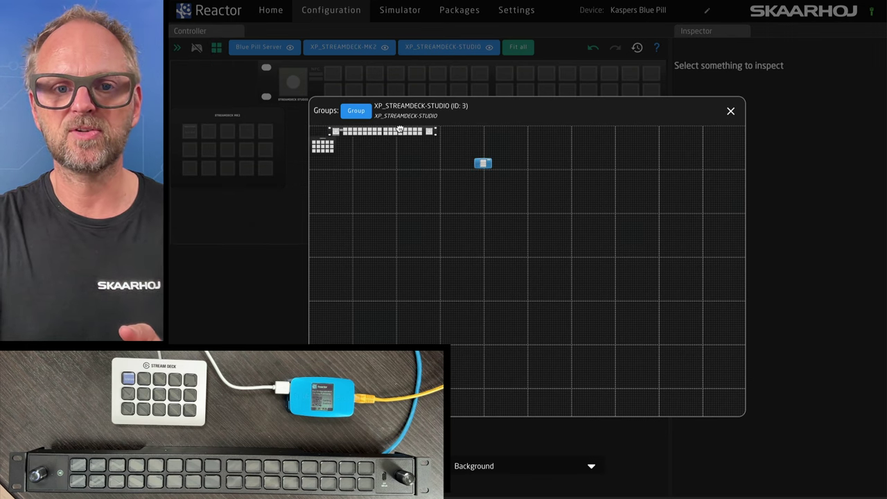
{"action": "left_click_drag", "start_coordinate": [399, 129], "coordinate": [388, 128]}
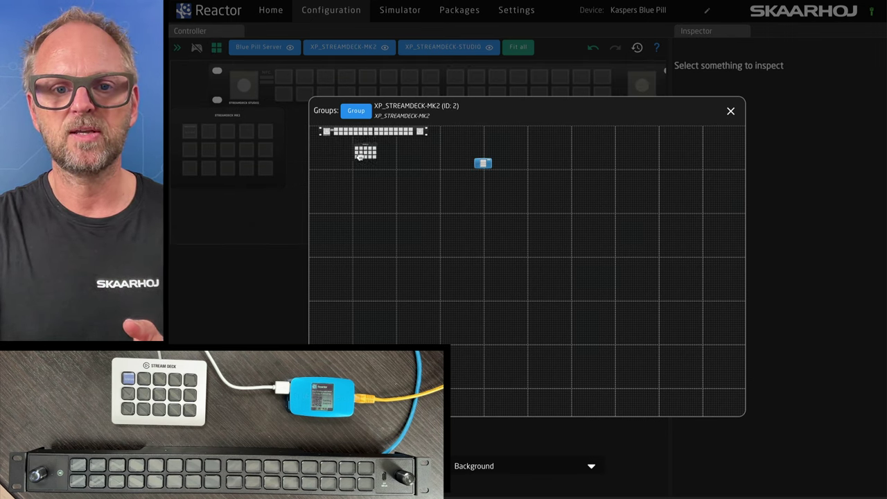
{"action": "left_click_drag", "start_coordinate": [359, 156], "coordinate": [367, 152]}
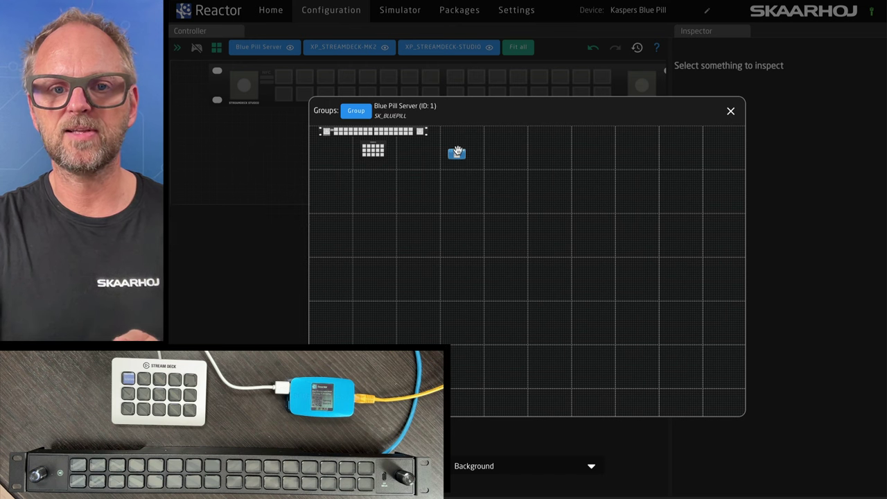
{"action": "left_click", "coordinate": [730, 112]}
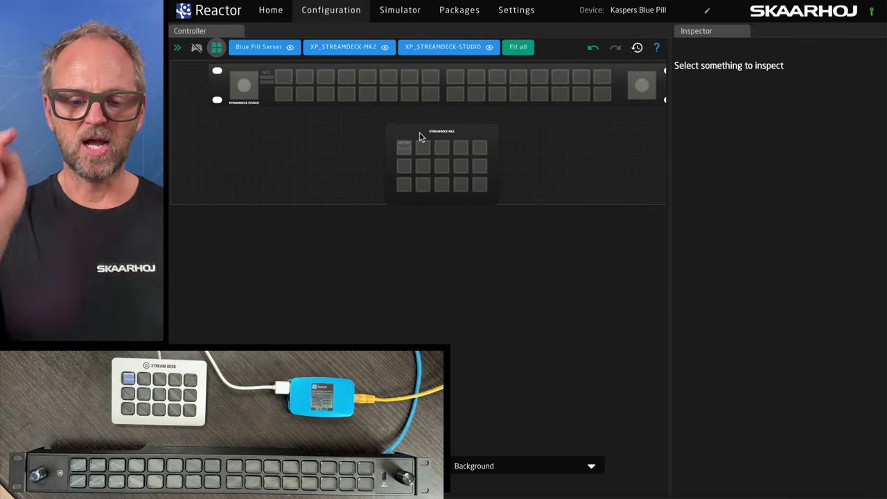
Set MK2 Btn2–Btn5 to Aux Select on AUX 1, batch-edited to inputs 1, 2, 3 and 4
{"action": "left_click", "coordinate": [419, 136]}
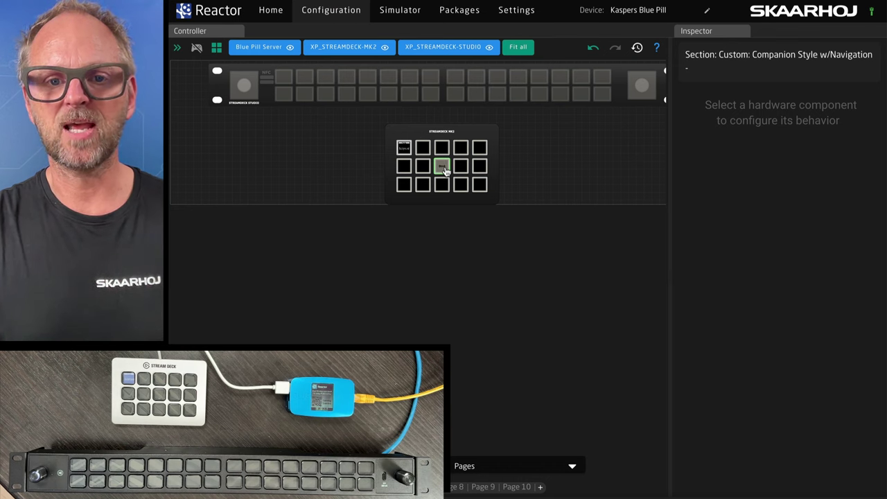
{"action": "double_click", "coordinate": [445, 171]}
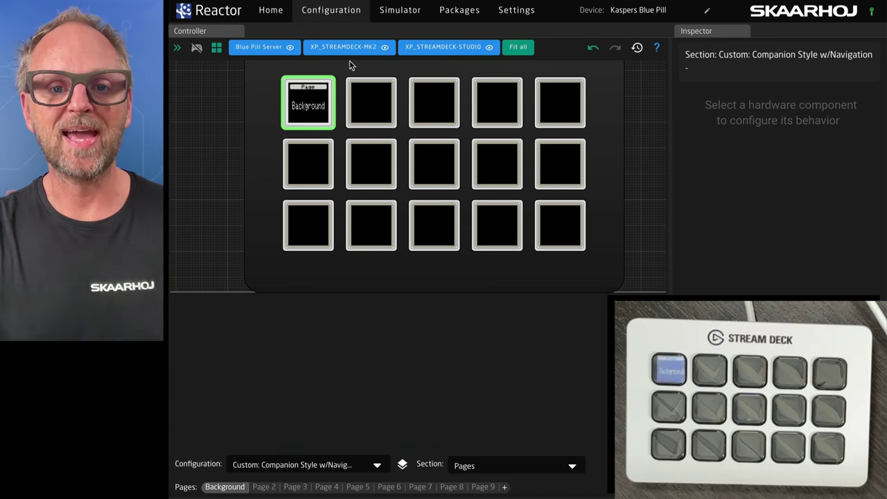
{"action": "left_click_drag", "start_coordinate": [354, 64], "coordinate": [600, 129]}
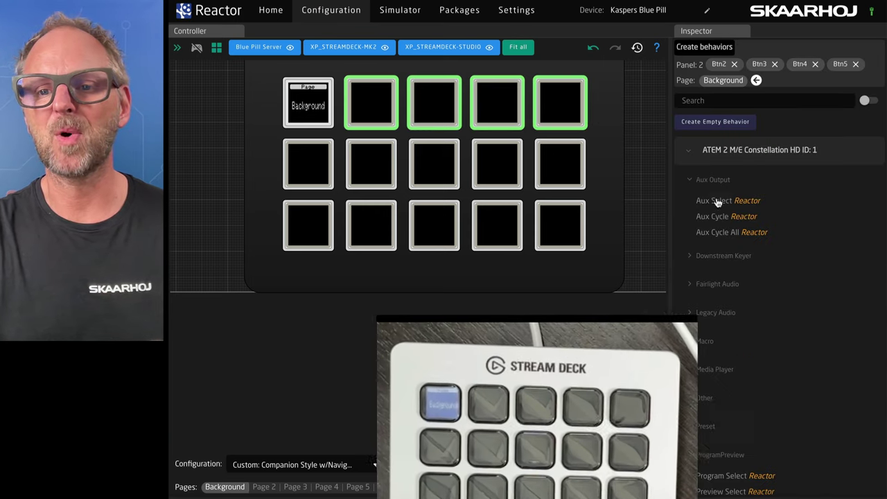
{"action": "left_click", "coordinate": [715, 202]}
{"action": "left_click", "coordinate": [763, 132]}
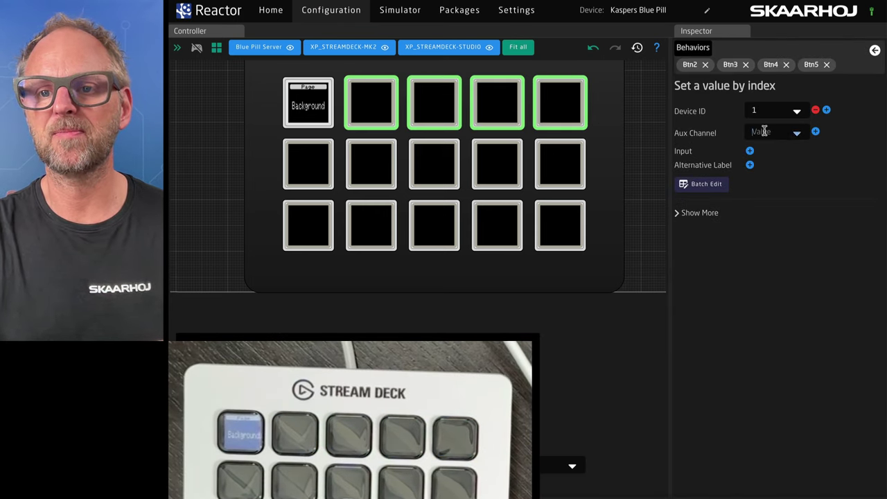
{"action": "left_click", "coordinate": [769, 151]}
{"action": "left_click", "coordinate": [760, 153]}
{"action": "left_click", "coordinate": [765, 187]}
{"action": "left_click", "coordinate": [706, 192]}
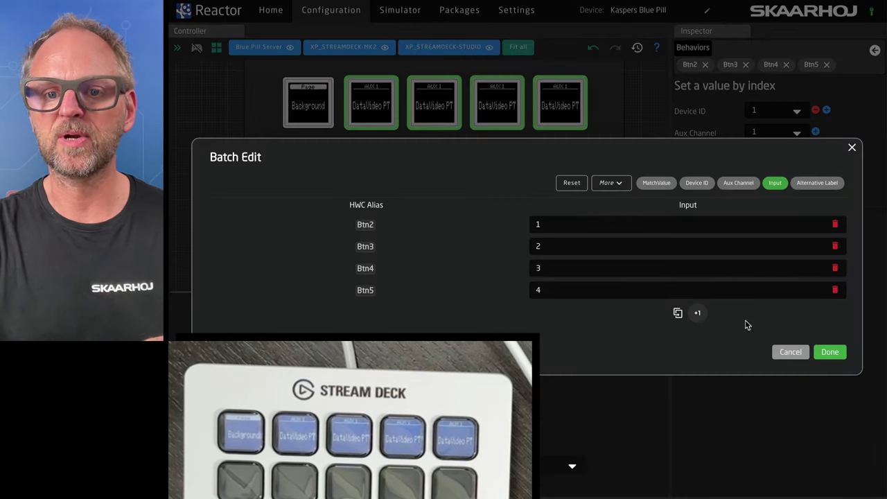
{"action": "left_click", "coordinate": [830, 352]}
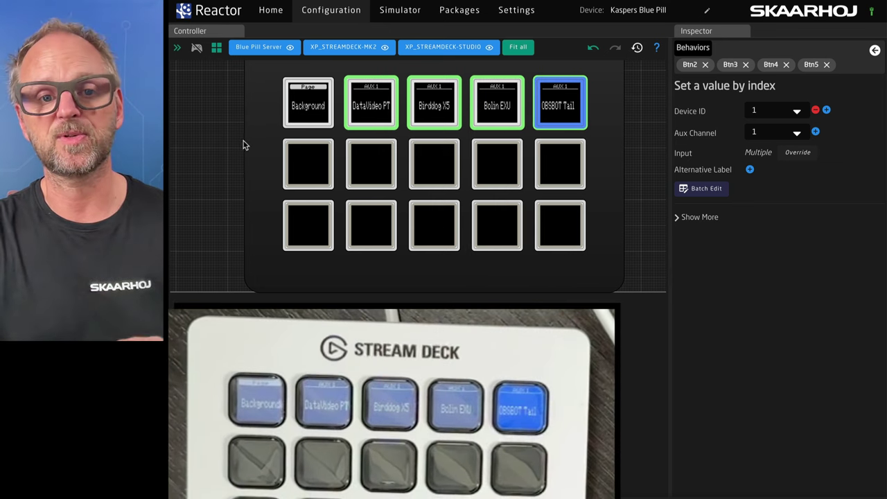
Give second-row keys Btn6–Btn10 the ATEM ProgramPreview Select behaviour
{"action": "left_click_drag", "start_coordinate": [243, 145], "coordinate": [600, 170]}
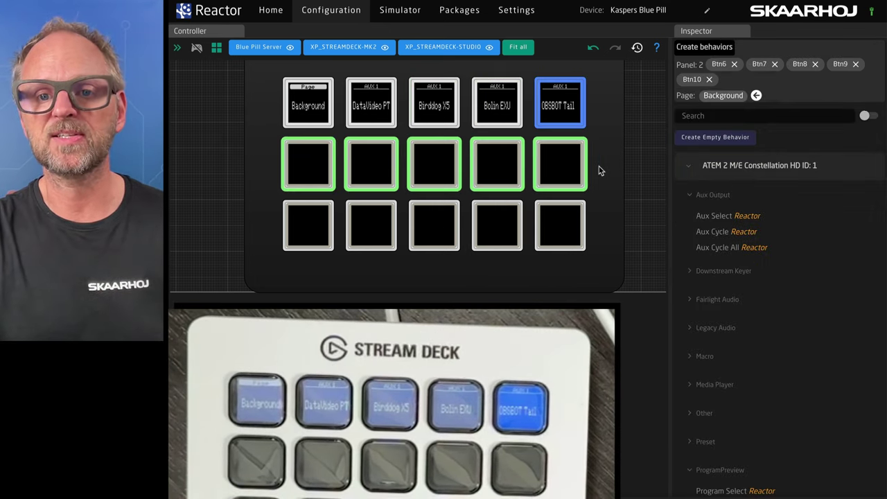
{"action": "scroll", "coordinate": [696, 294], "scroll_direction": "down", "scroll_amount": 3}
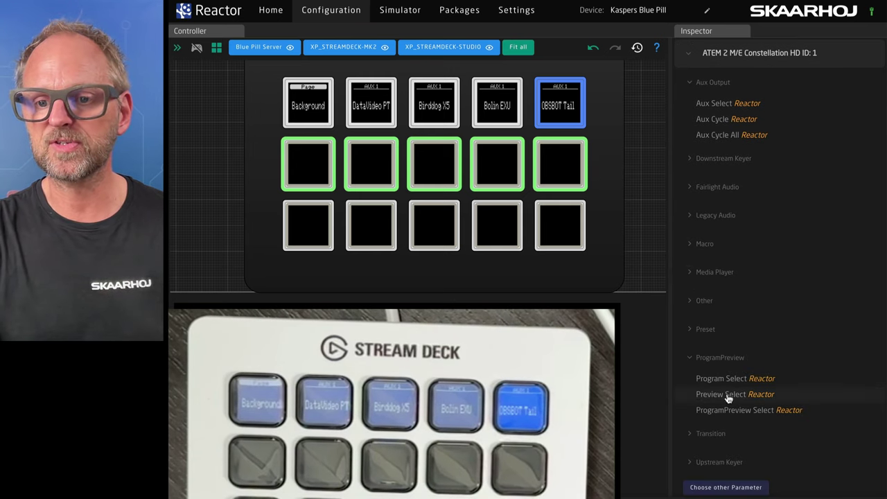
{"action": "left_click", "coordinate": [727, 399]}
{"action": "left_click", "coordinate": [750, 145]}
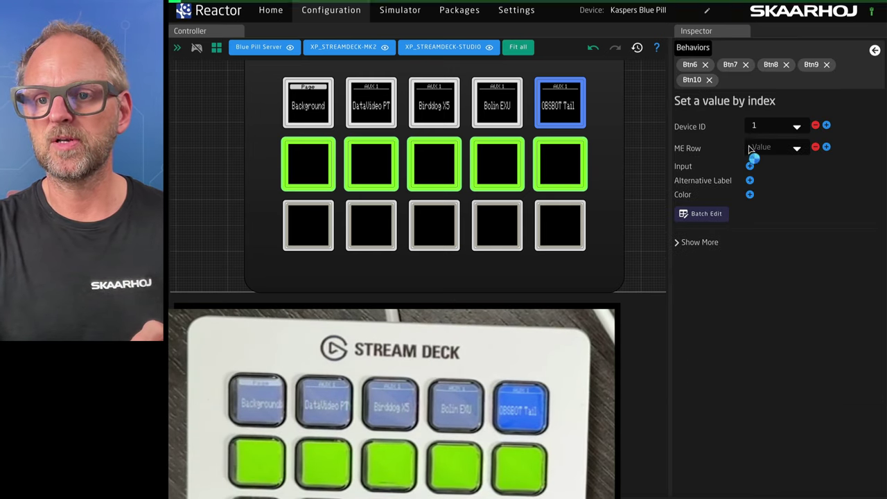
{"action": "left_click", "coordinate": [874, 50]}
{"action": "scroll", "coordinate": [799, 249], "scroll_direction": "down", "scroll_amount": 5}
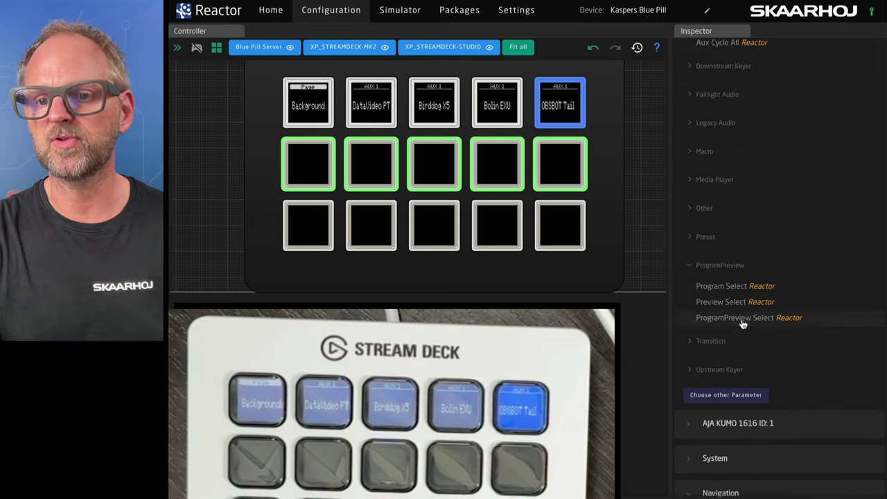
{"action": "left_click", "coordinate": [742, 320]}
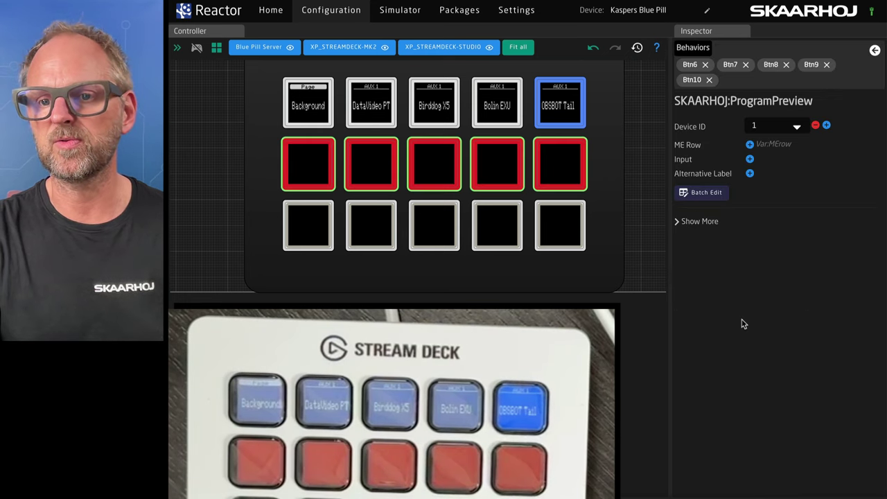
Set their ME Row to 1 and batch-number the inputs 1 through 5
{"action": "left_click", "coordinate": [750, 146]}
{"action": "left_click", "coordinate": [766, 167]}
{"action": "left_click", "coordinate": [750, 168]}
{"action": "left_click", "coordinate": [769, 169]}
{"action": "type", "text": "1"}
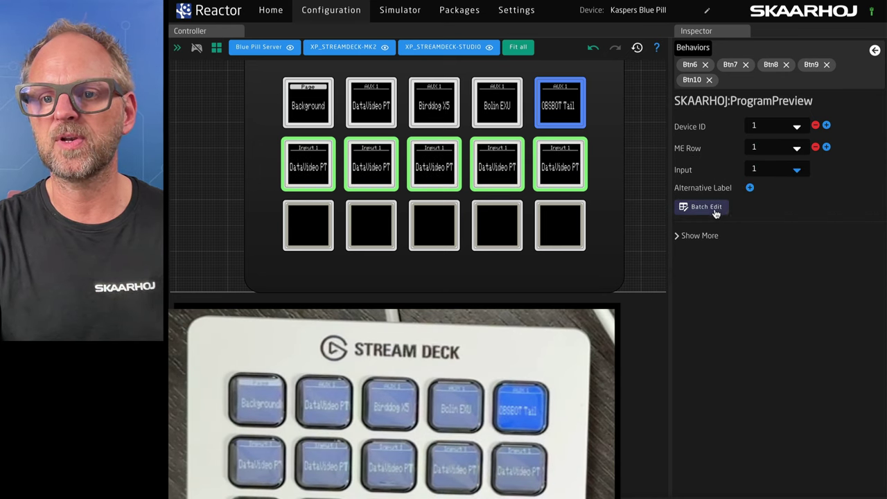
{"action": "left_click", "coordinate": [703, 206]}
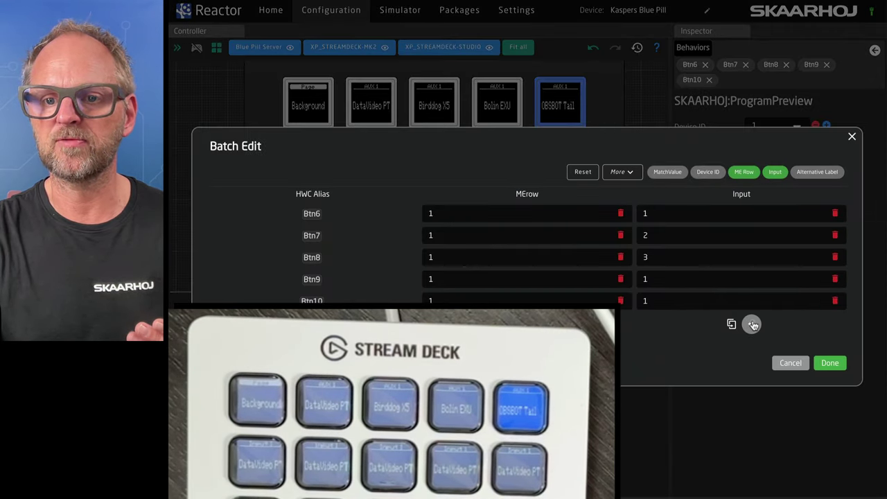
{"action": "left_click", "coordinate": [752, 324]}
{"action": "left_click", "coordinate": [830, 363]}
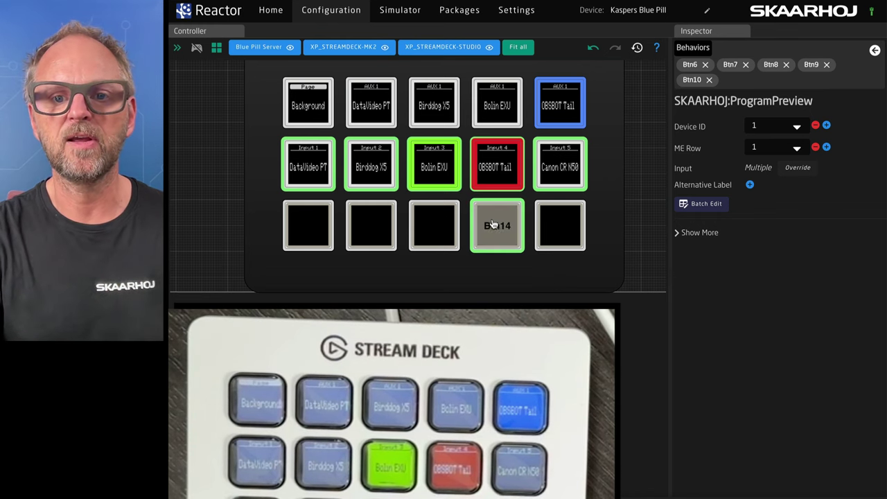
Make Btn11 an ATEM Transition Cut acting on ME Row 1
{"action": "left_click", "coordinate": [303, 226]}
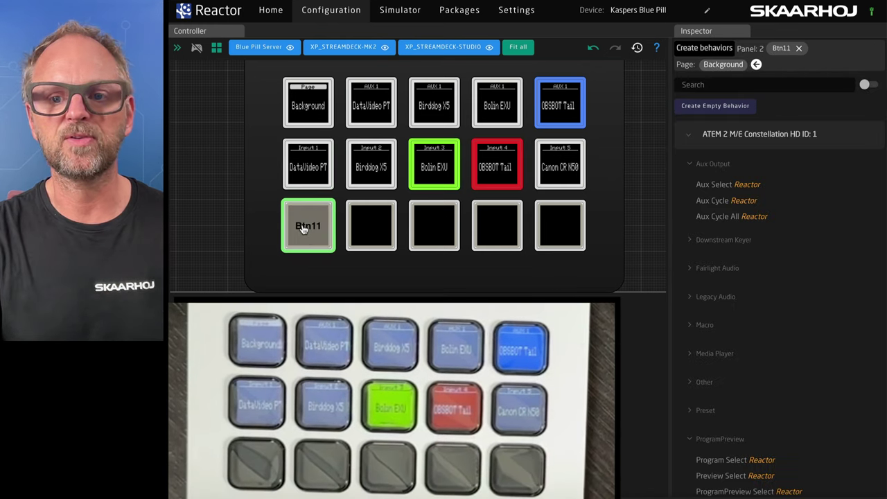
{"action": "left_click", "coordinate": [729, 84]}
{"action": "type", "text": "xccu"}
{"action": "key", "text": "BackSpace"}
{"action": "key", "text": "BackSpace"}
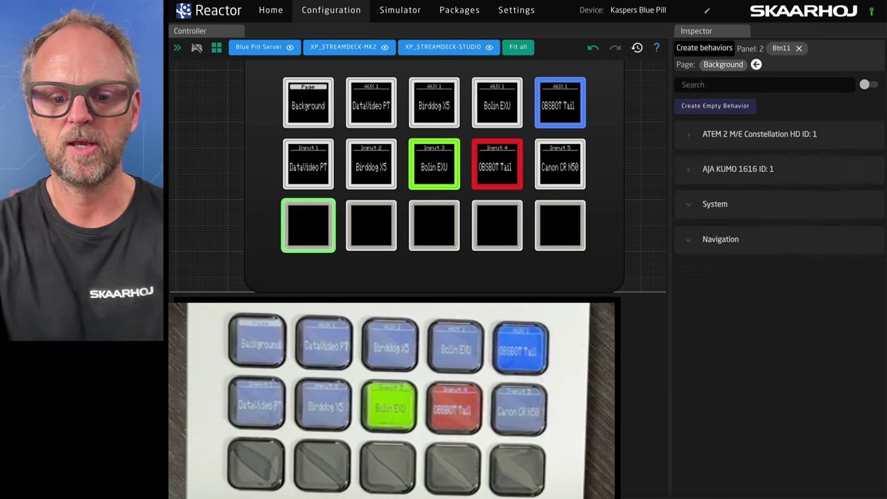
{"action": "type", "text": "cut"}
{"action": "left_click", "coordinate": [706, 187]}
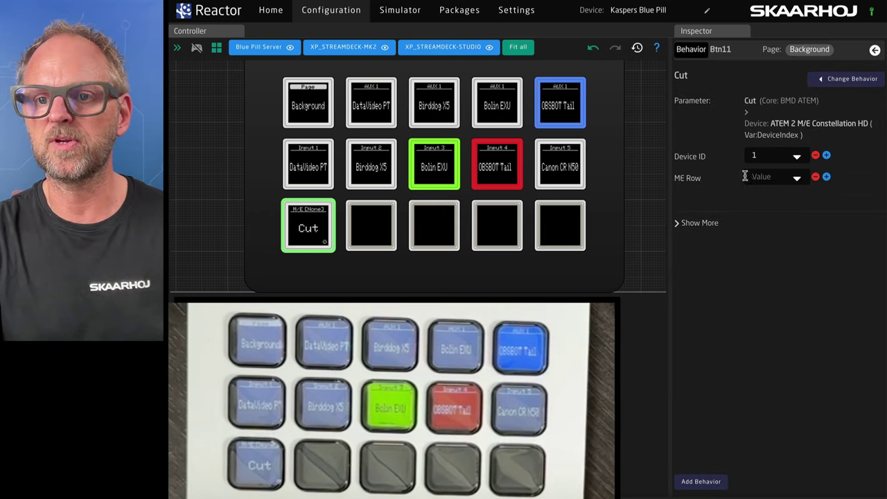
{"action": "left_click", "coordinate": [754, 178]}
{"action": "left_click", "coordinate": [759, 196]}
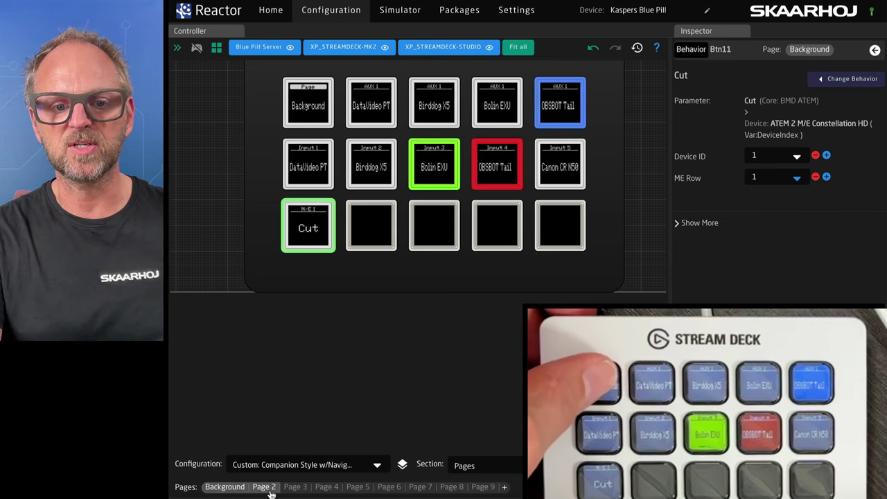
Switch the deck layout from the Background page to Page 2
{"action": "left_click", "coordinate": [301, 490]}
{"action": "left_click", "coordinate": [239, 488]}
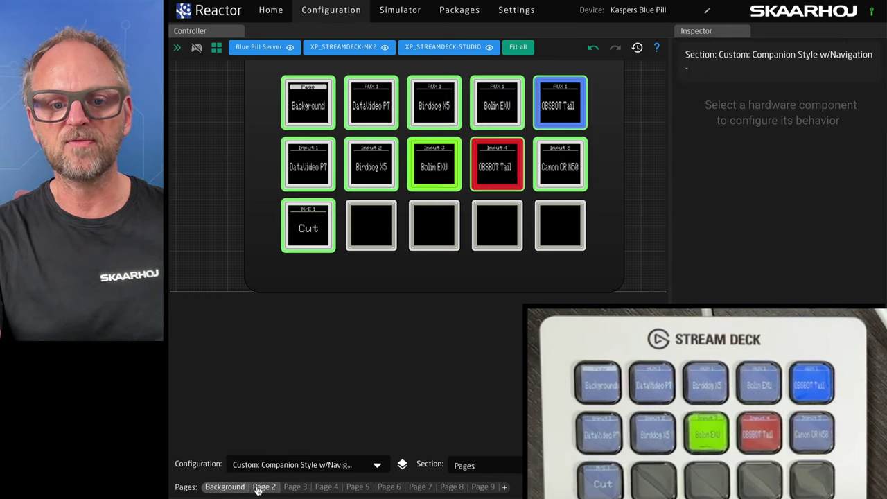
{"action": "left_click", "coordinate": [264, 487]}
{"action": "left_click", "coordinate": [225, 488]}
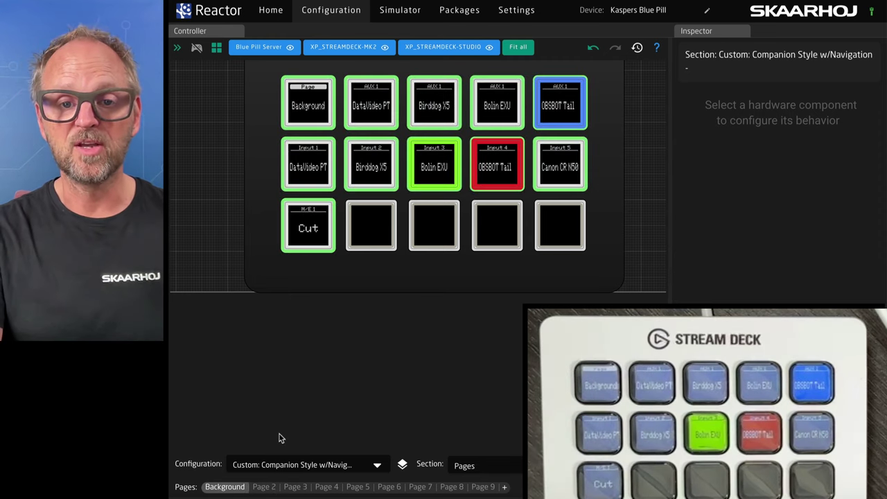
{"action": "left_click", "coordinate": [264, 487]}
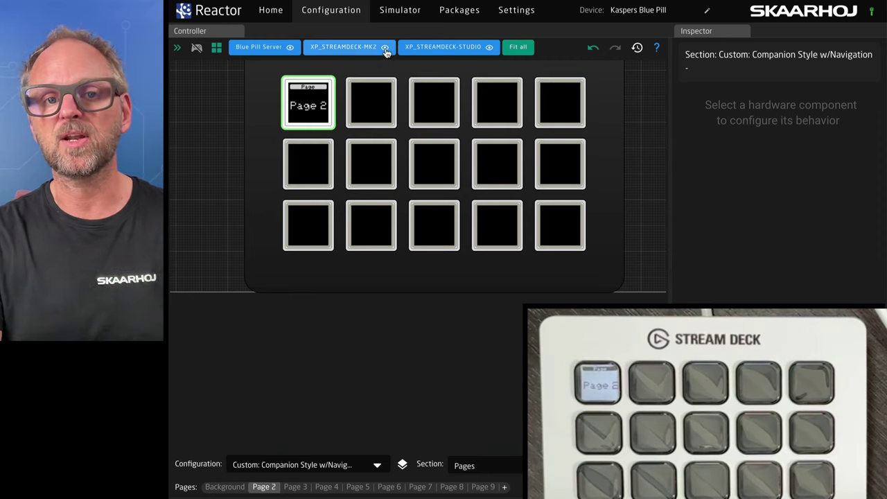
Set Btn2–Btn5 to AJA KUMO 1616 Route Input to Output with input 1
{"action": "left_click_drag", "start_coordinate": [366, 69], "coordinate": [560, 110]}
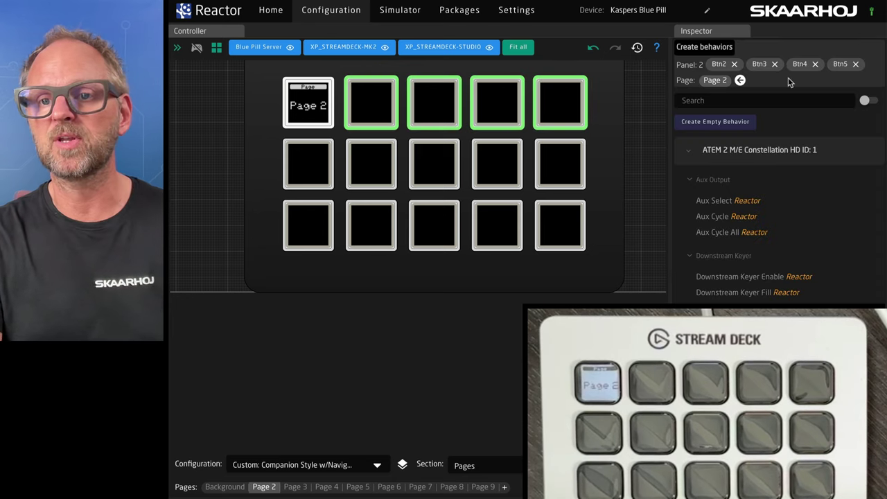
{"action": "left_click", "coordinate": [691, 153]}
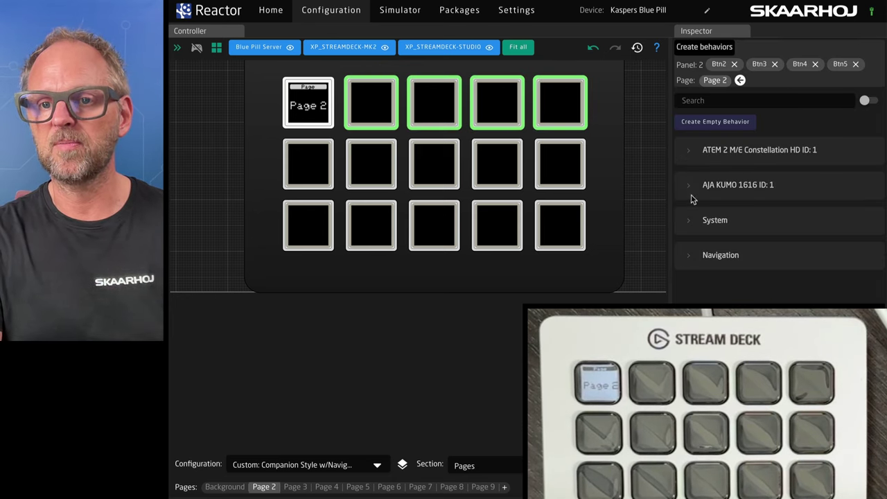
{"action": "left_click", "coordinate": [691, 187]}
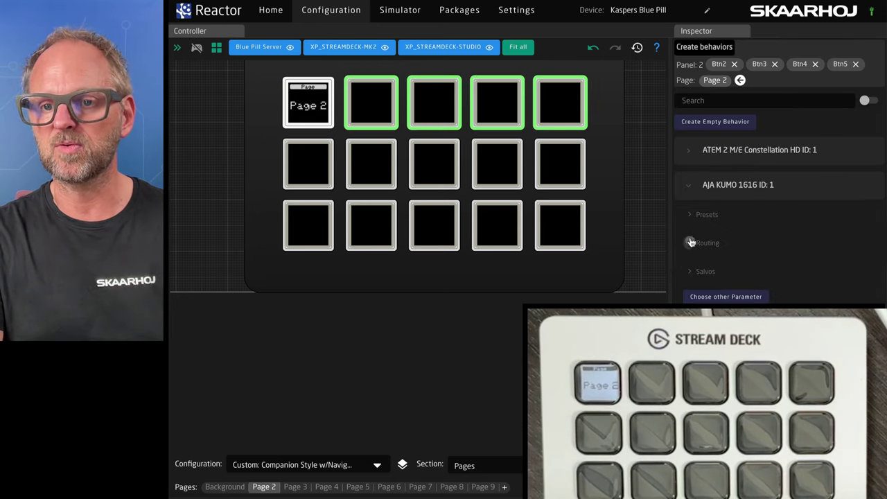
{"action": "left_click", "coordinate": [707, 268]}
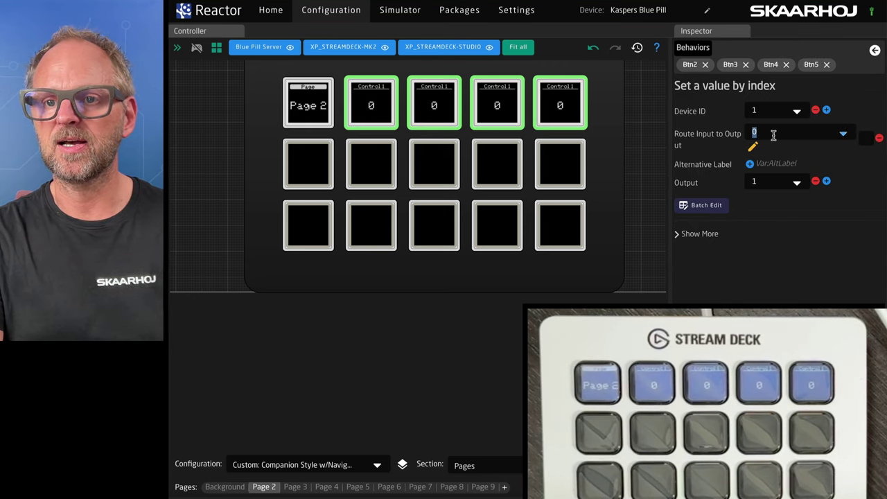
{"action": "left_click", "coordinate": [769, 165]}
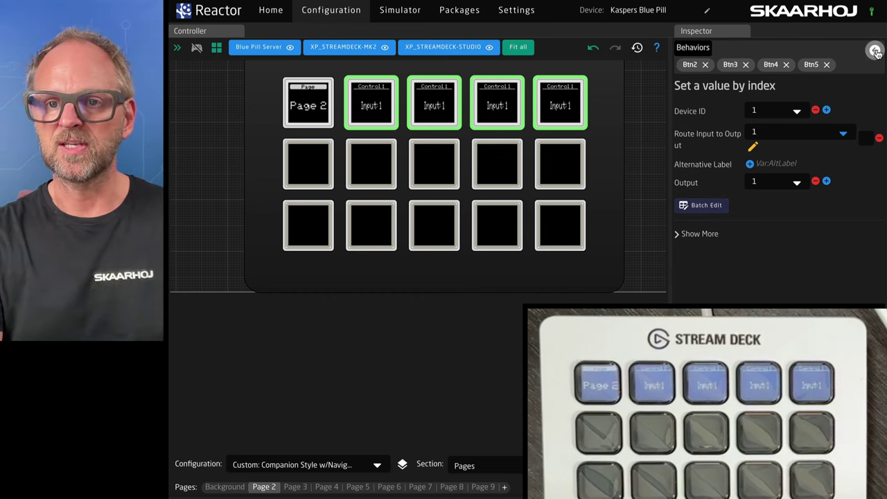
{"action": "left_click", "coordinate": [875, 52]}
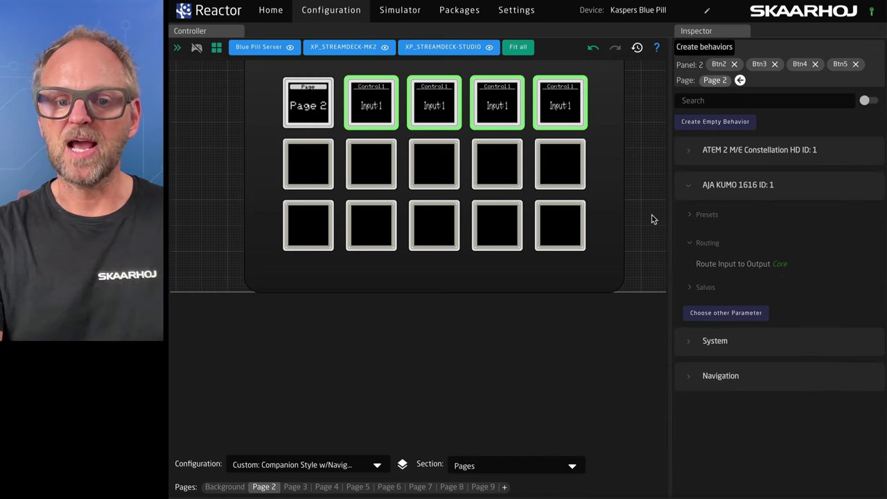
Make Btn15 a Navigation Select Page key that jumps to Background (page1)
{"action": "left_click", "coordinate": [630, 223]}
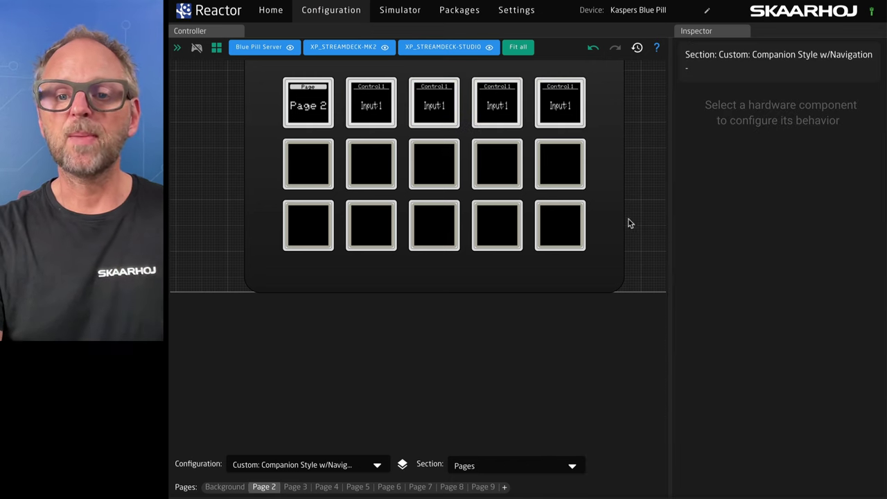
{"action": "left_click", "coordinate": [567, 232]}
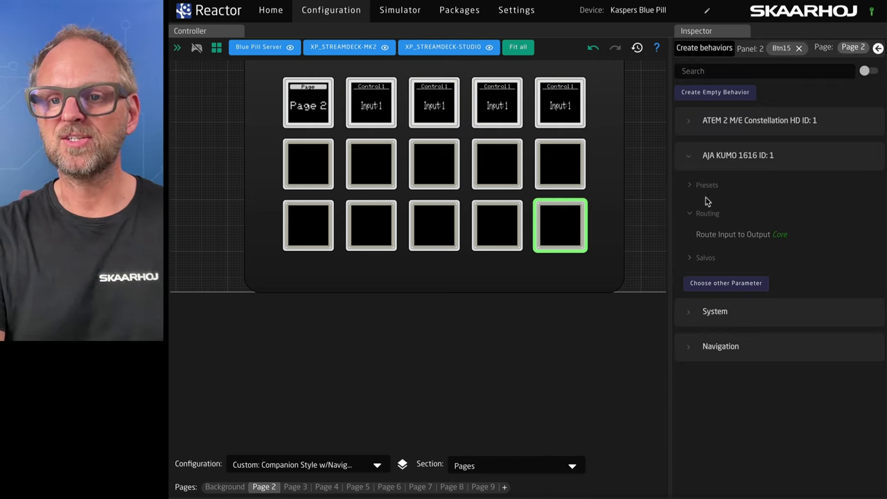
{"action": "left_click", "coordinate": [689, 156]}
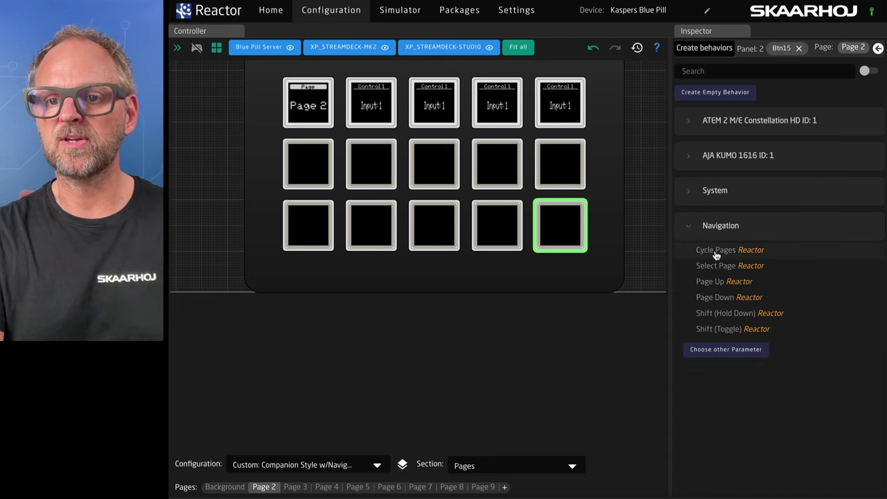
{"action": "left_click", "coordinate": [716, 266]}
{"action": "left_click", "coordinate": [768, 120]}
{"action": "left_click", "coordinate": [766, 140]}
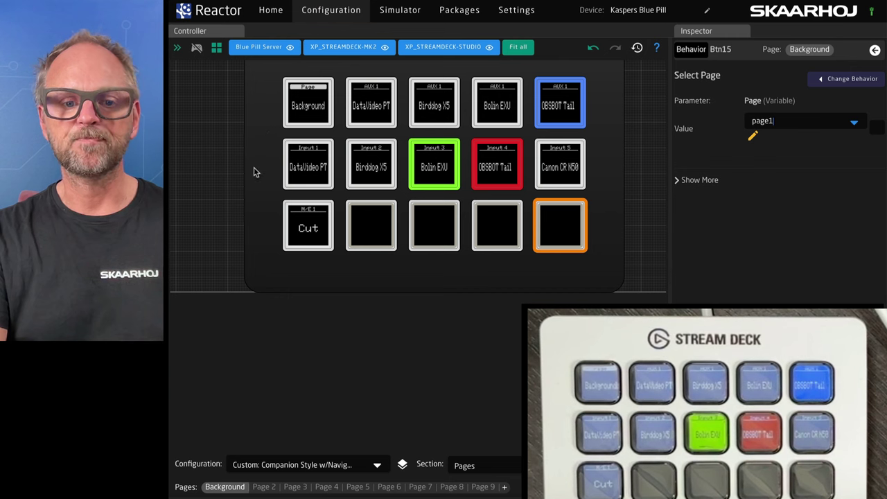
Bring the Streamdeck Studio configuration into view and switch it to Page 2
{"action": "scroll", "coordinate": [249, 231], "scroll_direction": "down", "scroll_amount": 3}
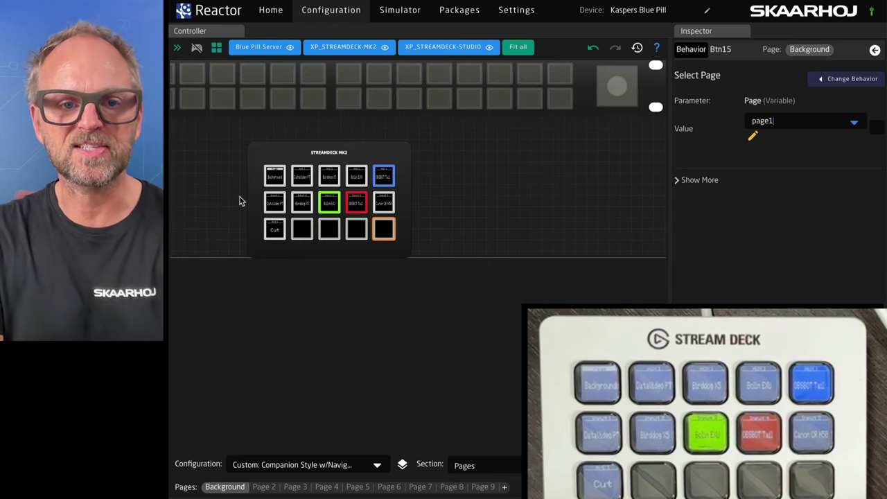
{"action": "left_click_drag", "start_coordinate": [239, 200], "coordinate": [452, 331]}
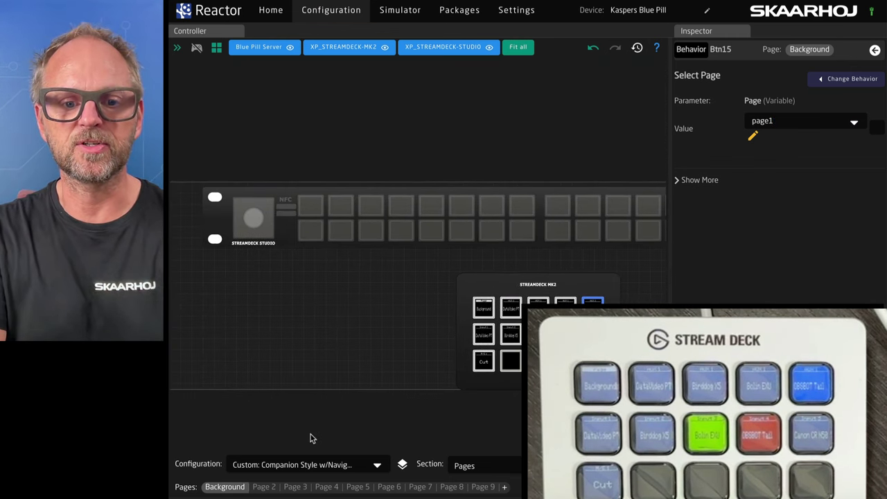
{"action": "left_click", "coordinate": [332, 467]}
{"action": "left_click", "coordinate": [334, 487]}
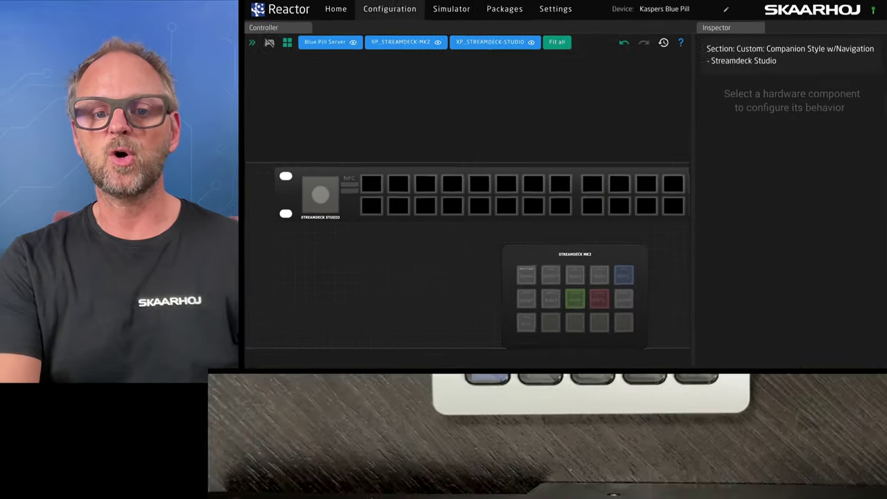
{"action": "left_click", "coordinate": [297, 467]}
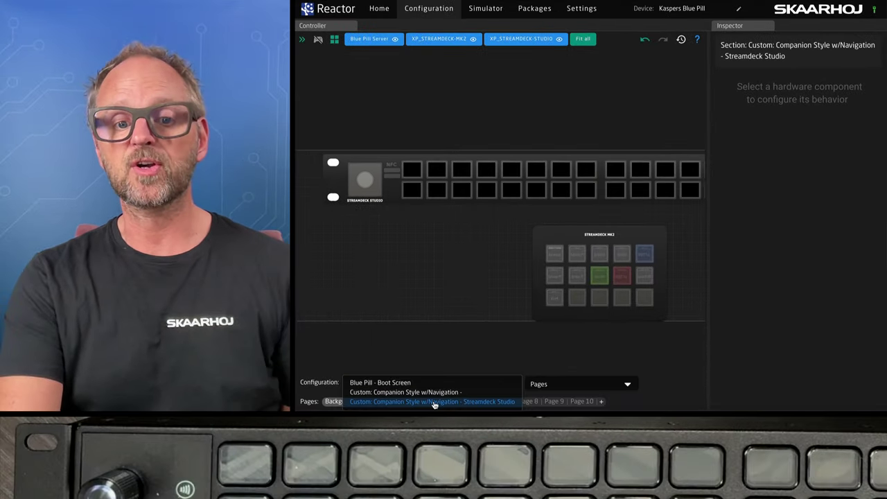
{"action": "left_click", "coordinate": [485, 402]}
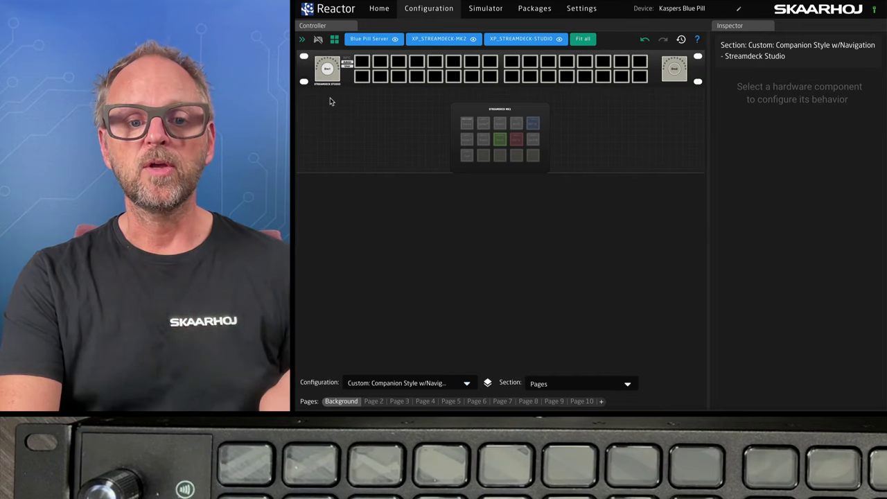
{"action": "left_click_drag", "start_coordinate": [356, 87], "coordinate": [413, 200]}
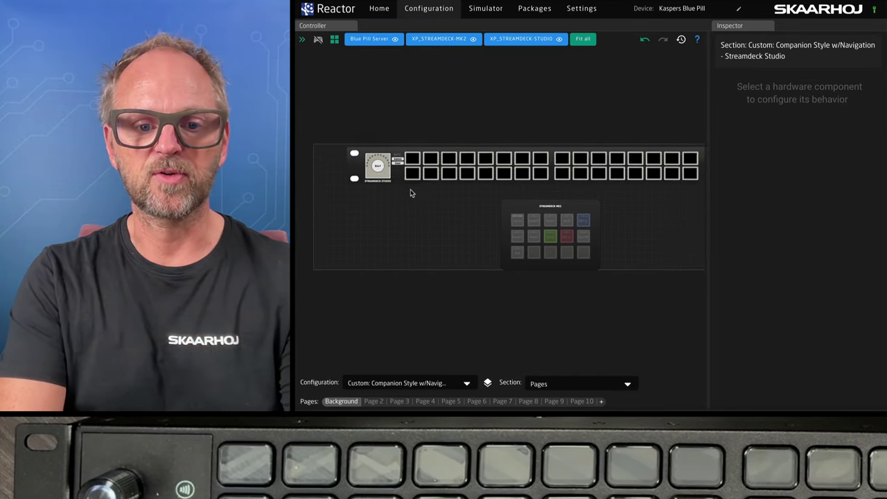
{"action": "left_click", "coordinate": [374, 401]}
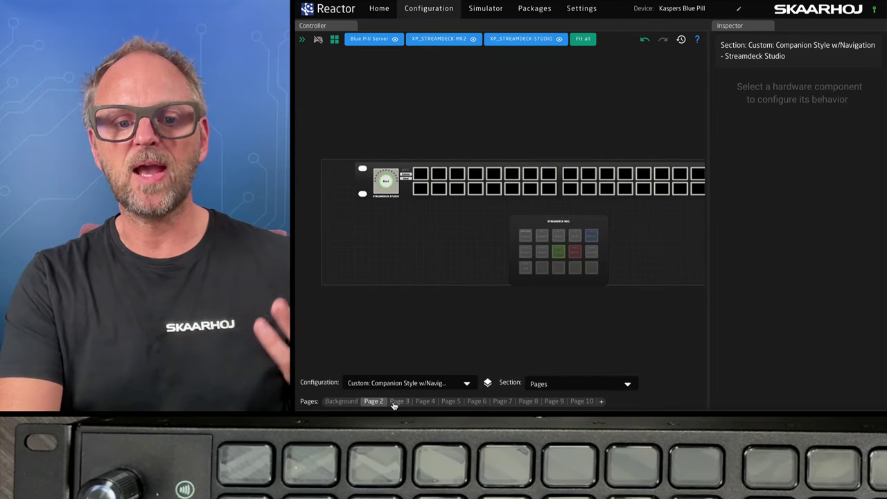
{"action": "left_click", "coordinate": [397, 402]}
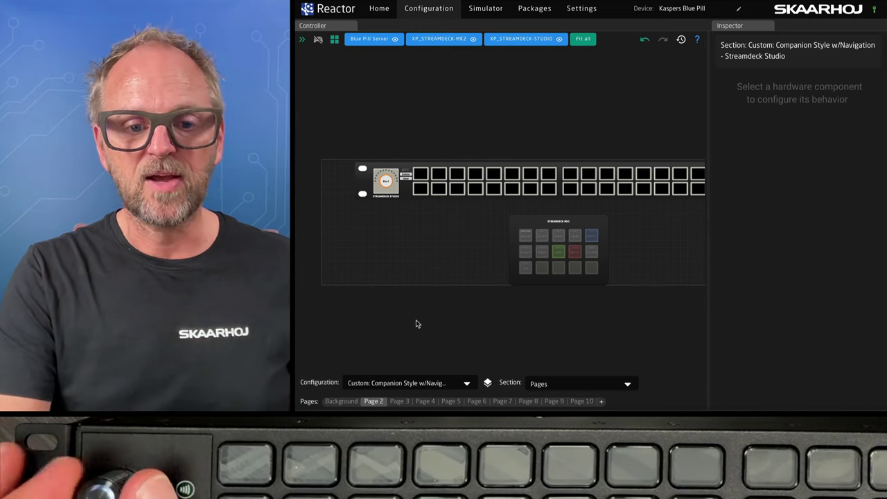
Make Page 2's Btn1–Btn7 ATEM Aux Select buttons with Input 1 and an Aux Channel value
{"action": "scroll", "coordinate": [414, 168], "scroll_direction": "up", "scroll_amount": 5}
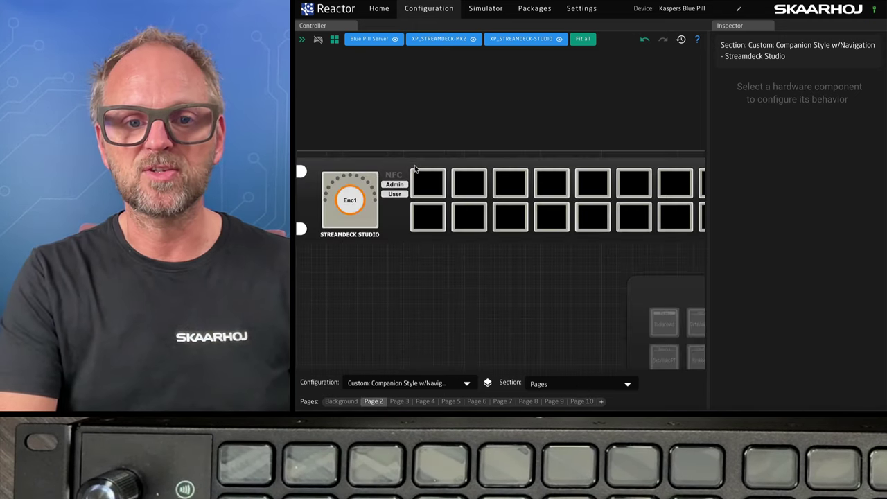
{"action": "left_click_drag", "start_coordinate": [481, 178], "coordinate": [673, 196]}
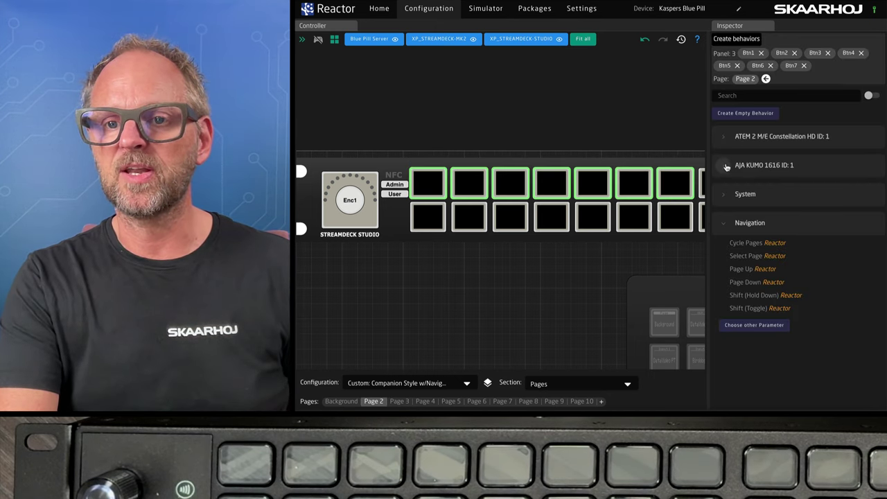
{"action": "left_click", "coordinate": [724, 137]}
{"action": "left_click", "coordinate": [752, 174]}
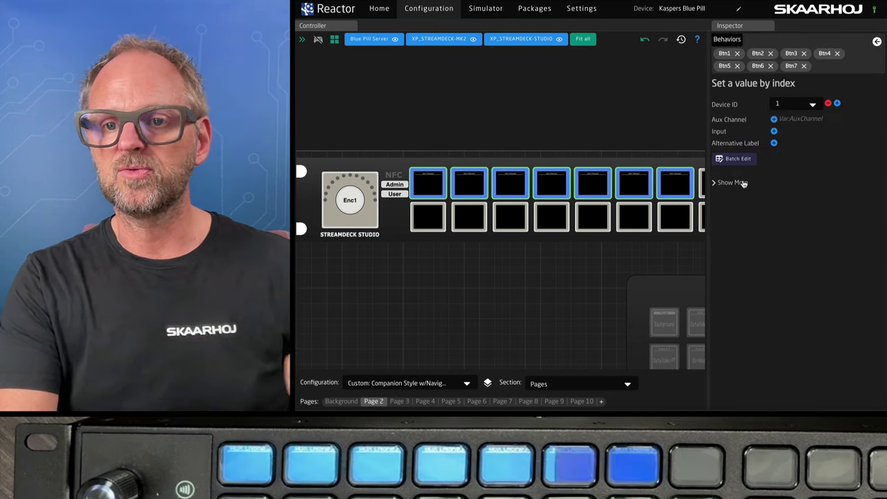
{"action": "left_click", "coordinate": [775, 131]}
{"action": "left_click", "coordinate": [797, 135]}
{"action": "left_click", "coordinate": [788, 159]}
{"action": "left_click", "coordinate": [773, 119]}
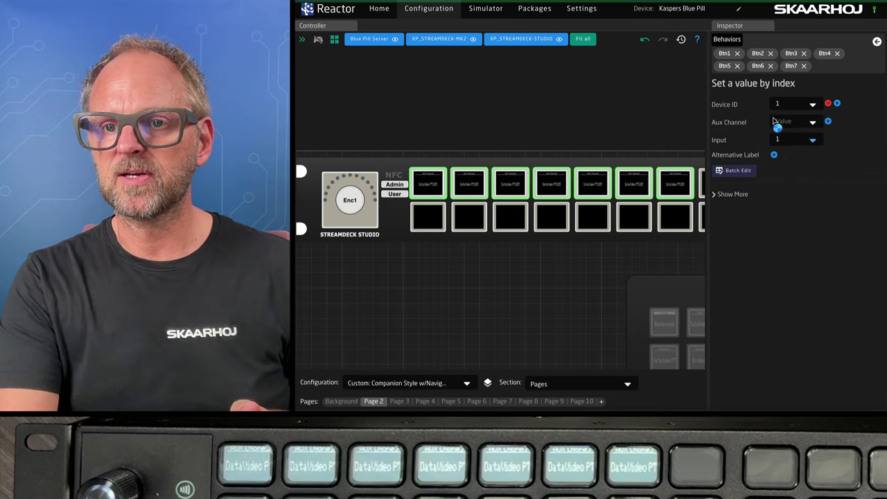
{"action": "left_click", "coordinate": [481, 284]}
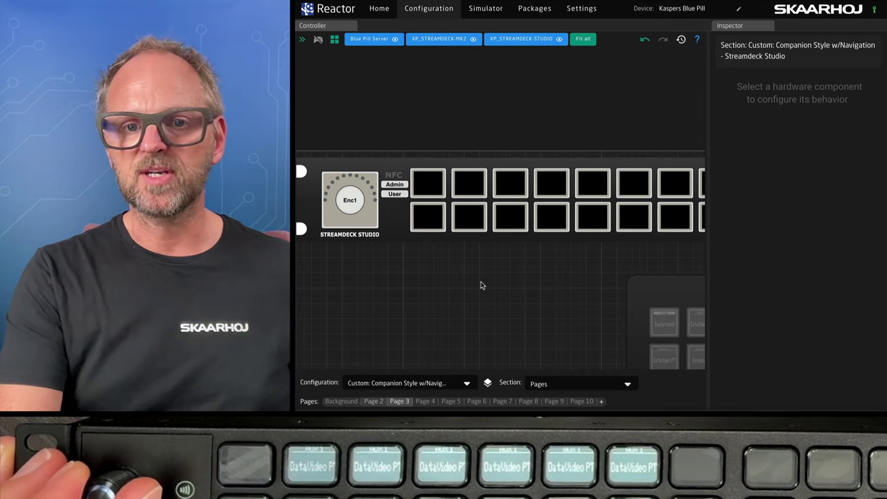
Give Page 3's Btn1–Btn7 Play Macro, batch-numbered to macros 1 through 7
{"action": "left_click_drag", "start_coordinate": [479, 167], "coordinate": [701, 194]}
{"action": "scroll", "coordinate": [814, 279], "scroll_direction": "down", "scroll_amount": 10}
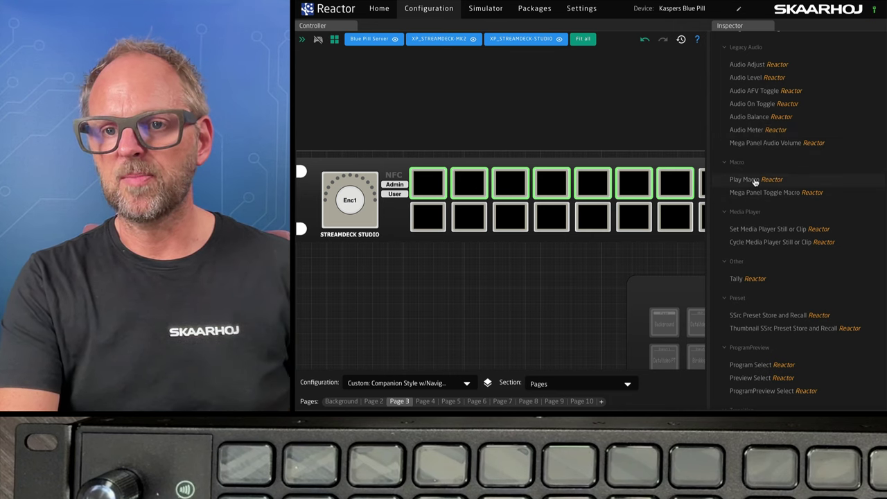
{"action": "left_click", "coordinate": [755, 181]}
{"action": "left_click", "coordinate": [775, 119]}
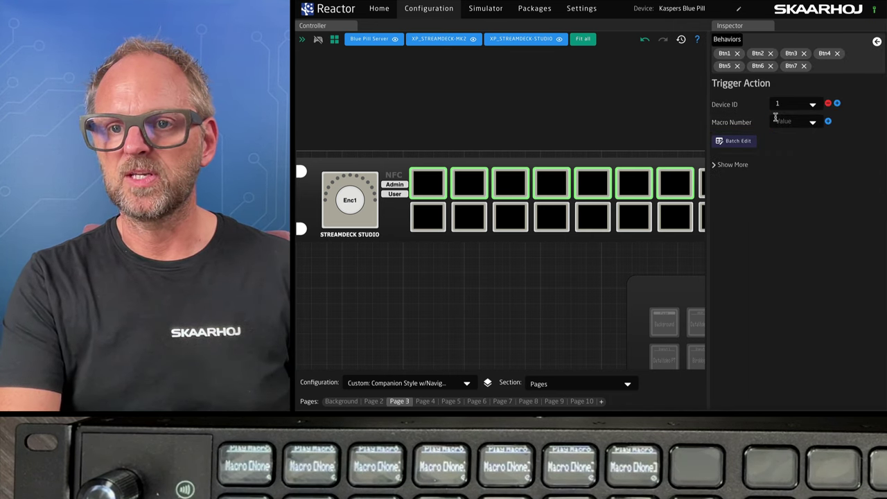
{"action": "left_click", "coordinate": [793, 122]}
{"action": "left_click", "coordinate": [789, 138]}
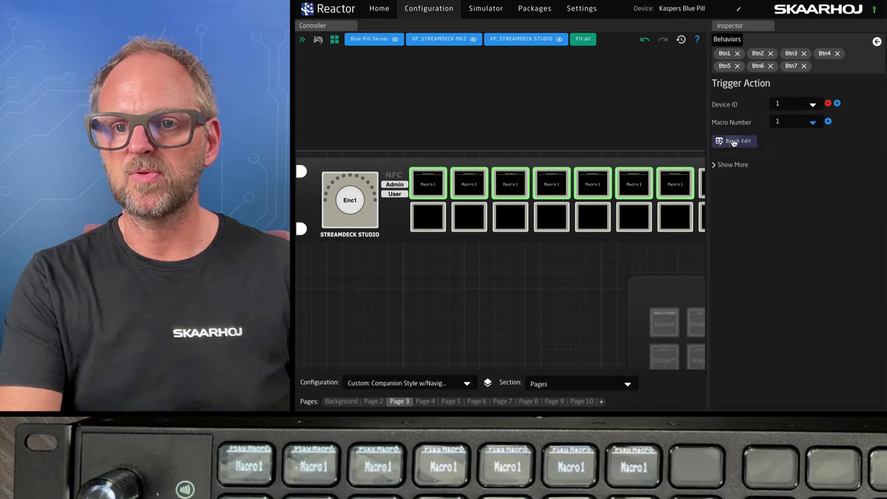
{"action": "left_click", "coordinate": [736, 141]}
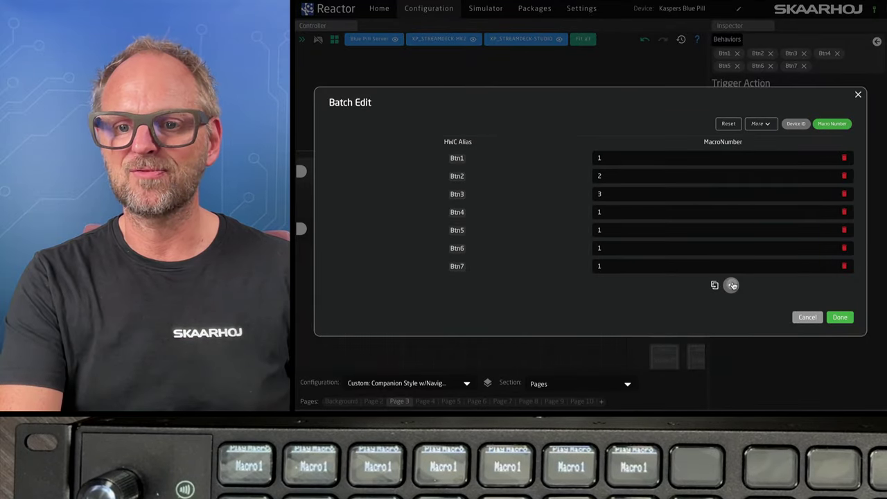
{"action": "left_click", "coordinate": [840, 317]}
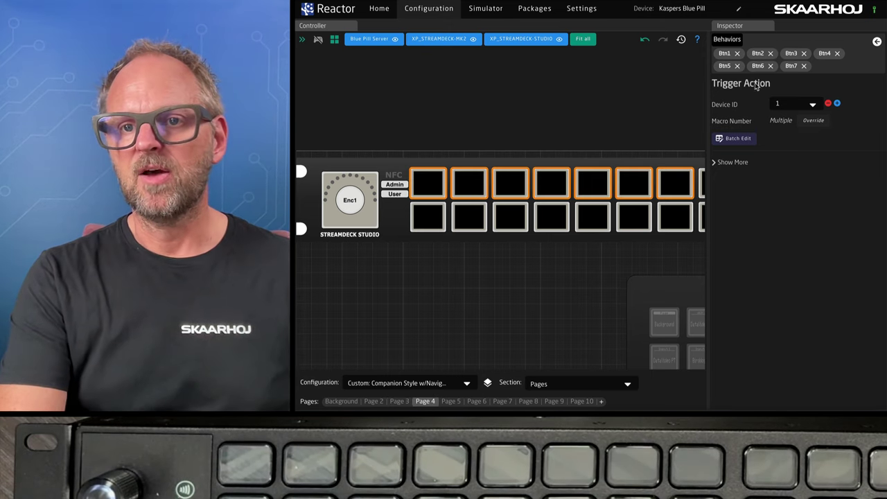
Assign Page 4's Btn1–Btn7 the Program Select behaviour, found by searching 'pr'
{"action": "left_click_drag", "start_coordinate": [423, 160], "coordinate": [683, 191]}
{"action": "scroll", "coordinate": [781, 334], "scroll_direction": "down", "scroll_amount": 5}
{"action": "scroll", "coordinate": [780, 334], "scroll_direction": "down", "scroll_amount": 5}
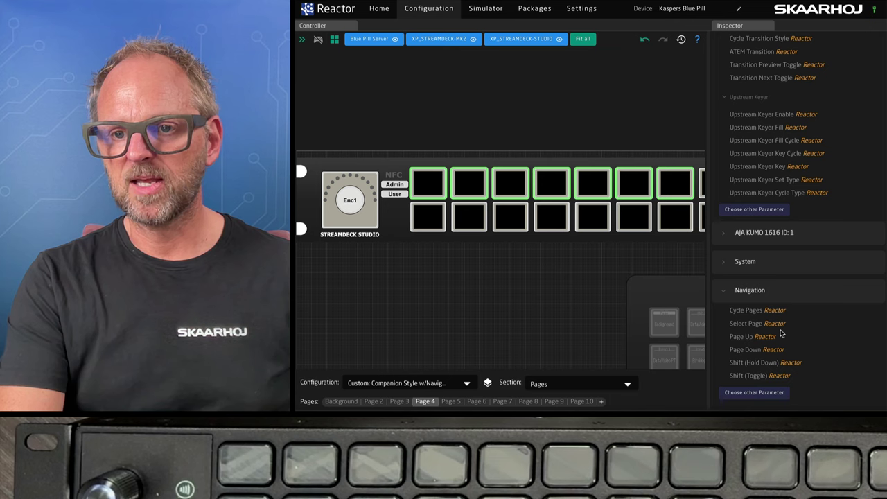
{"action": "scroll", "coordinate": [773, 196], "scroll_direction": "up", "scroll_amount": 5}
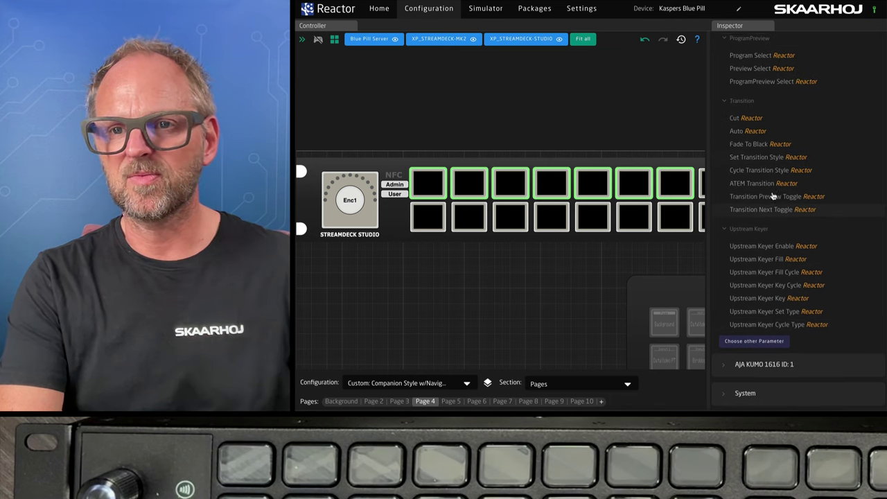
{"action": "left_click", "coordinate": [771, 115]}
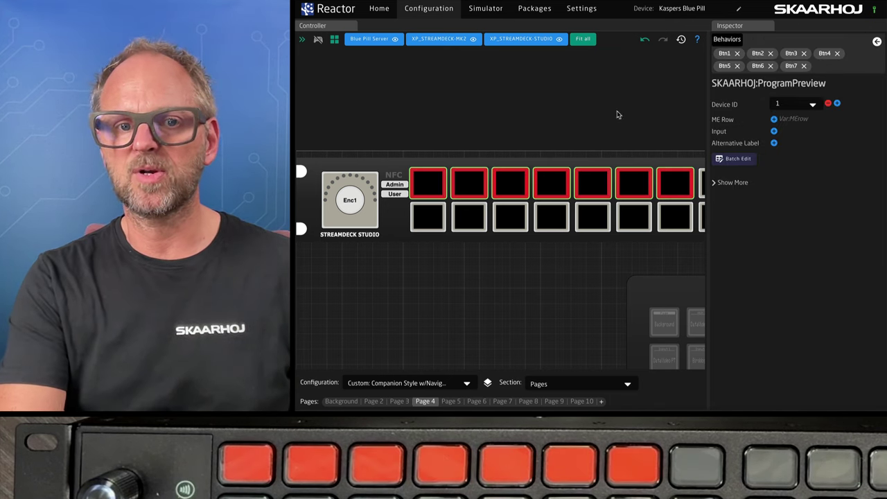
{"action": "left_click", "coordinate": [877, 42]}
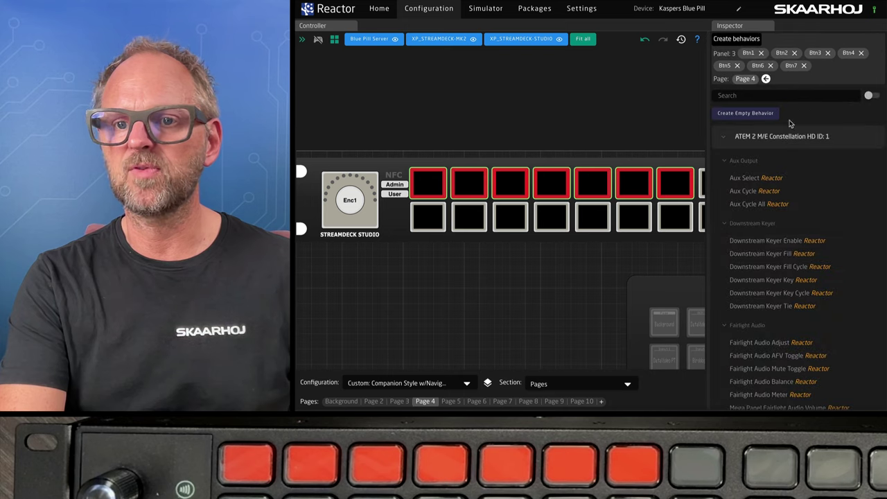
{"action": "scroll", "coordinate": [752, 180], "scroll_direction": "down", "scroll_amount": 1}
{"action": "scroll", "coordinate": [752, 180], "scroll_direction": "up", "scroll_amount": 1}
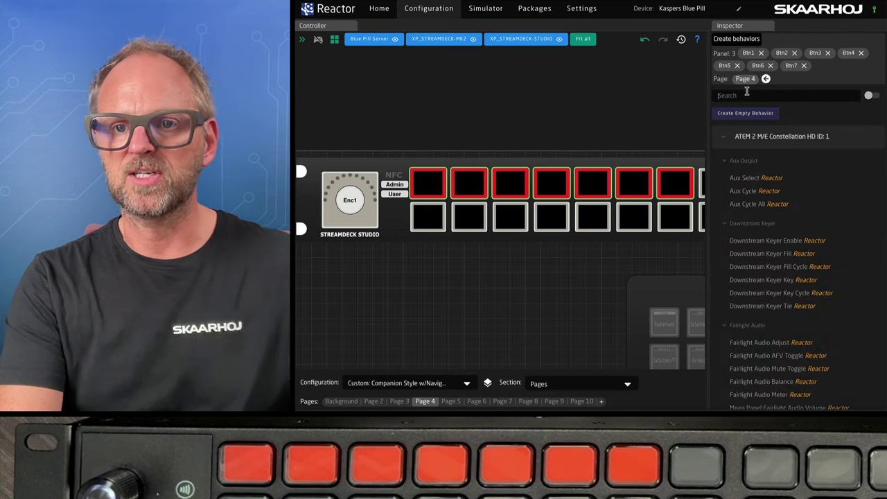
{"action": "left_click", "coordinate": [746, 95]}
{"action": "type", "text": "pr"}
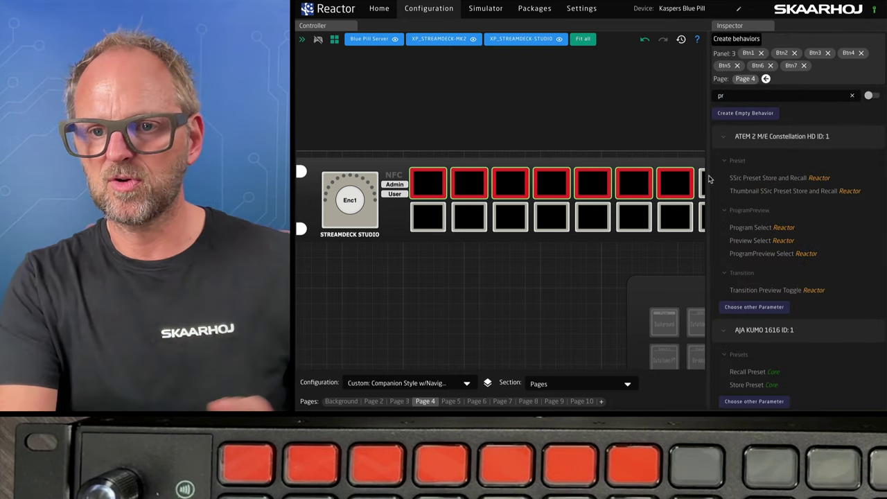
{"action": "left_click", "coordinate": [760, 228]}
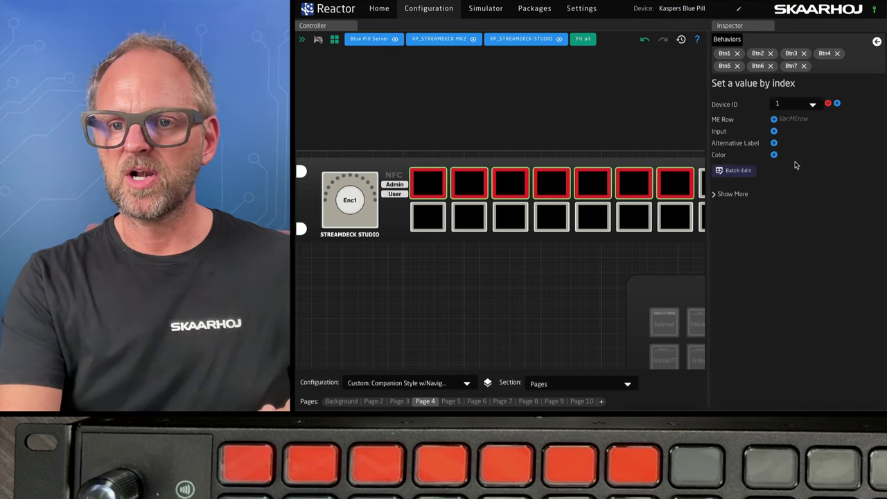
Set ME Row to M/E 1 and Input 1, batch-incremented to inputs 1–7 across the buttons
{"action": "left_click", "coordinate": [773, 119]}
{"action": "left_click", "coordinate": [797, 122]}
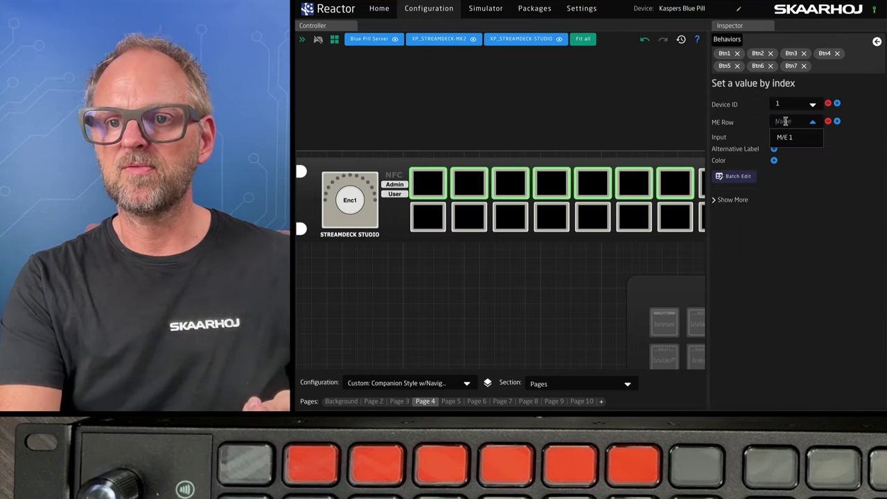
{"action": "left_click", "coordinate": [784, 133]}
{"action": "left_click", "coordinate": [774, 136]}
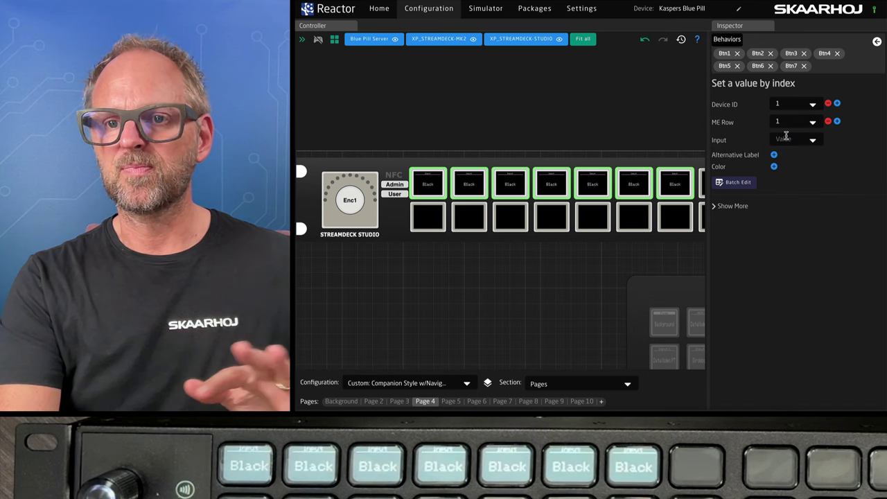
{"action": "left_click", "coordinate": [800, 137]}
{"action": "left_click", "coordinate": [786, 166]}
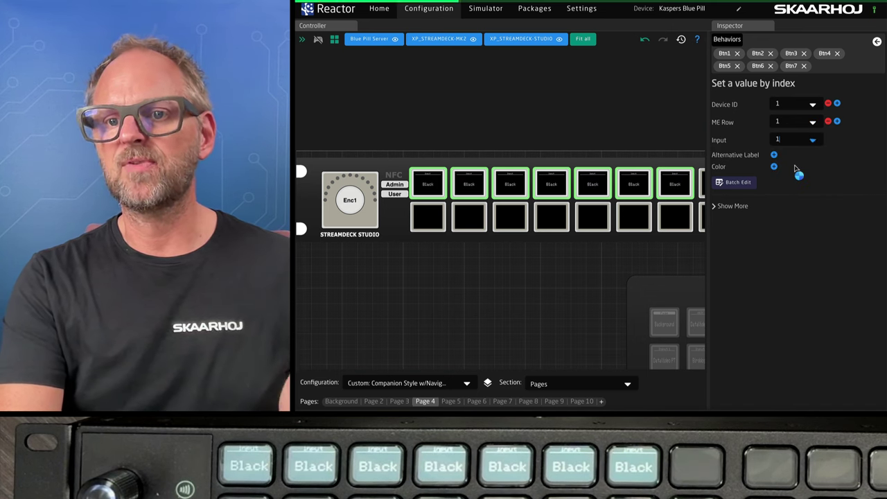
{"action": "left_click", "coordinate": [736, 182]}
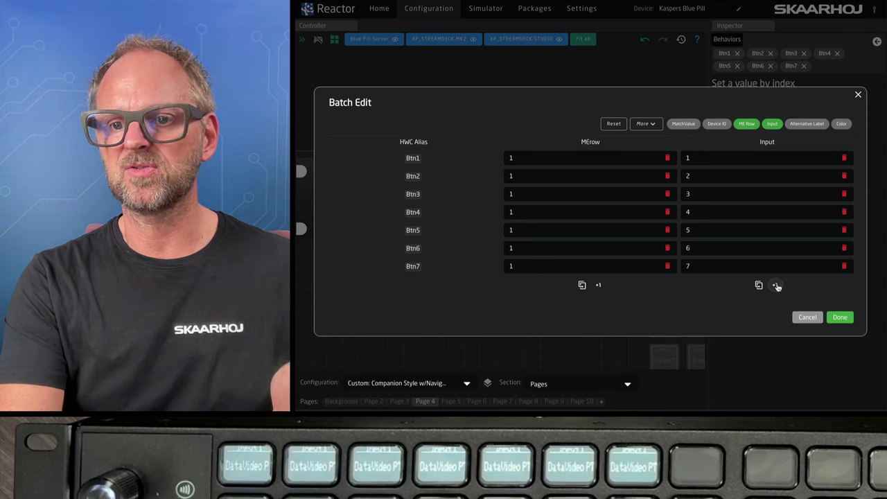
{"action": "left_click", "coordinate": [840, 318]}
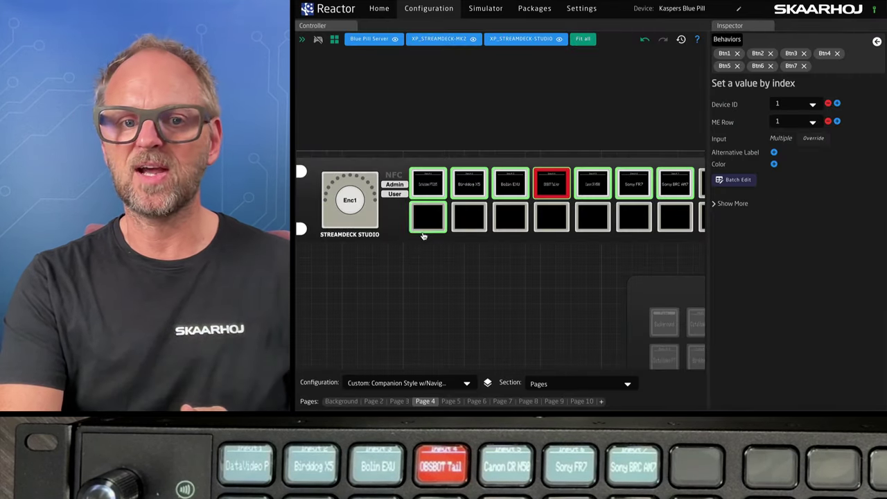
Assign Program Select to the bottom-row Btn17–Btn23, found by searching 'proj'
{"action": "left_click_drag", "start_coordinate": [420, 238], "coordinate": [692, 206]}
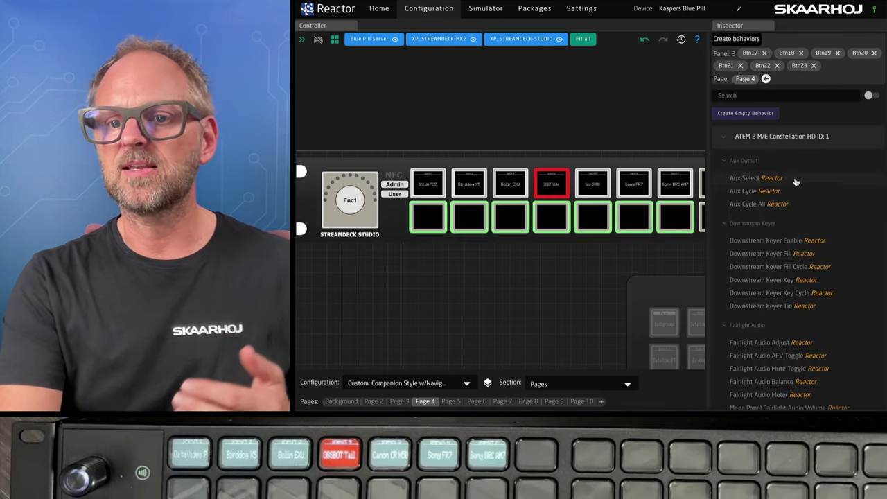
{"action": "left_click", "coordinate": [752, 95]}
{"action": "type", "text": "proj"}
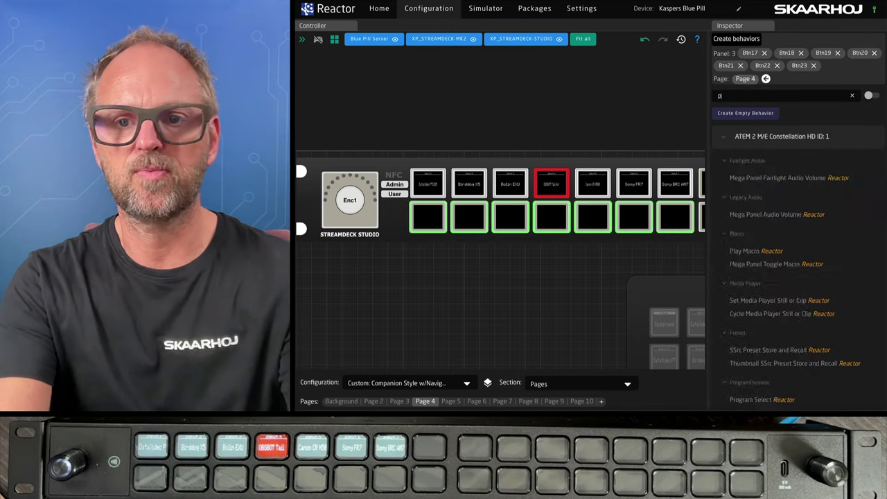
{"action": "left_click", "coordinate": [776, 178]}
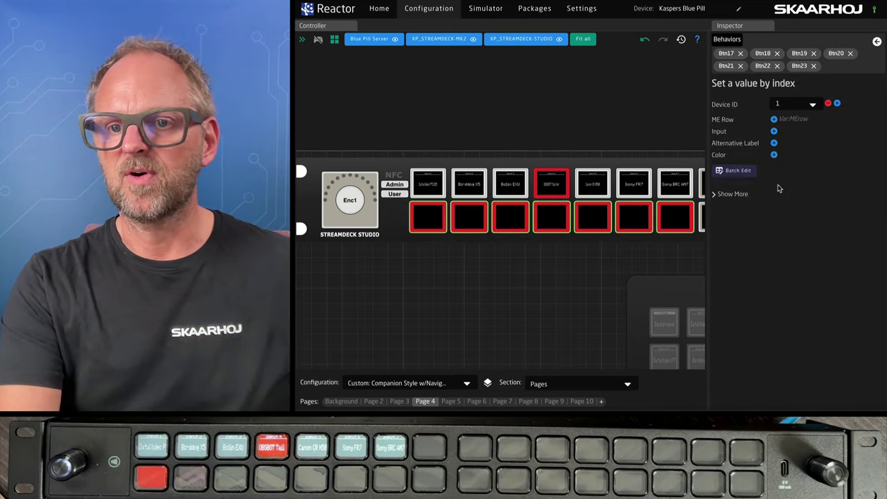
Add the ME Row and Input 1 settings to the bottom row, batch-numbered to inputs 1–7
{"action": "left_click", "coordinate": [773, 119]}
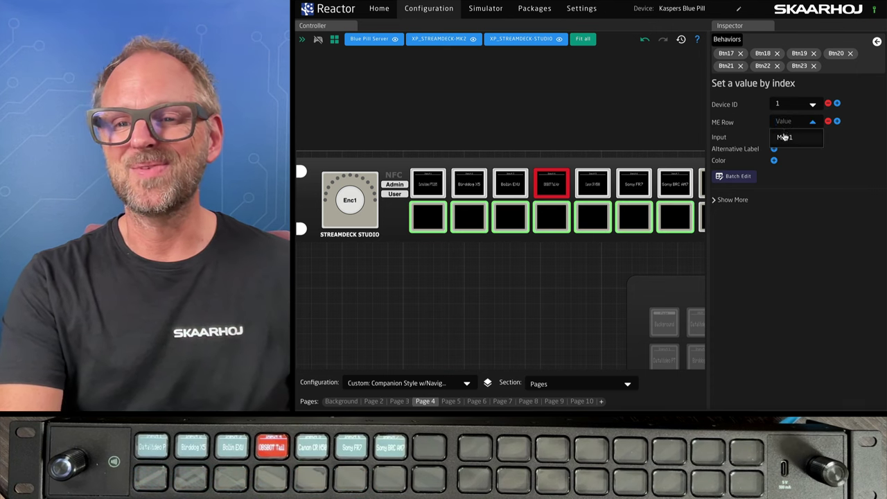
{"action": "left_click", "coordinate": [774, 137]}
{"action": "left_click", "coordinate": [793, 139]}
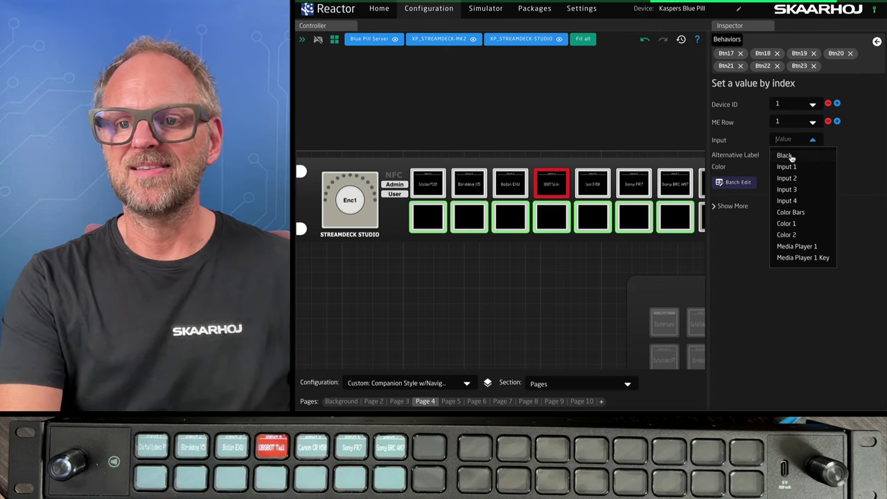
{"action": "left_click", "coordinate": [783, 165]}
{"action": "left_click", "coordinate": [736, 183]}
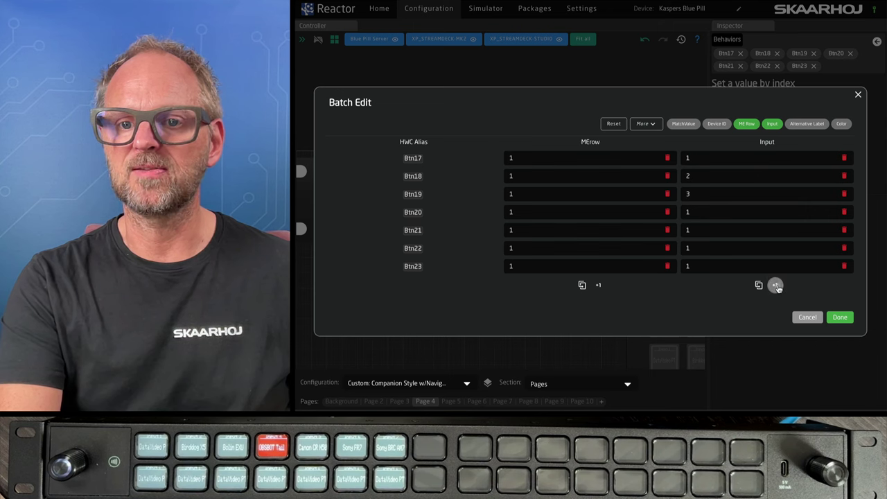
{"action": "left_click", "coordinate": [839, 317]}
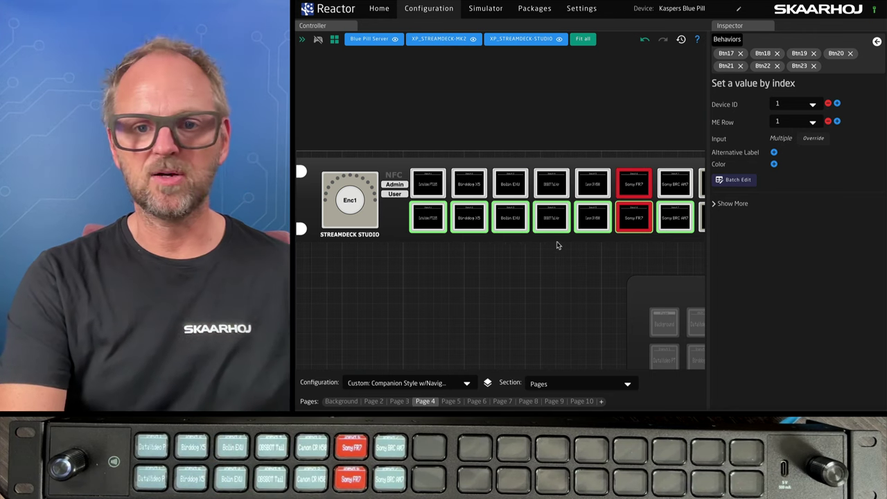
{"action": "left_click_drag", "start_coordinate": [427, 163], "coordinate": [698, 189]}
Assign Preview Select, found by searching 'prev', to the lower-row buttons
{"action": "left_click", "coordinate": [876, 43]}
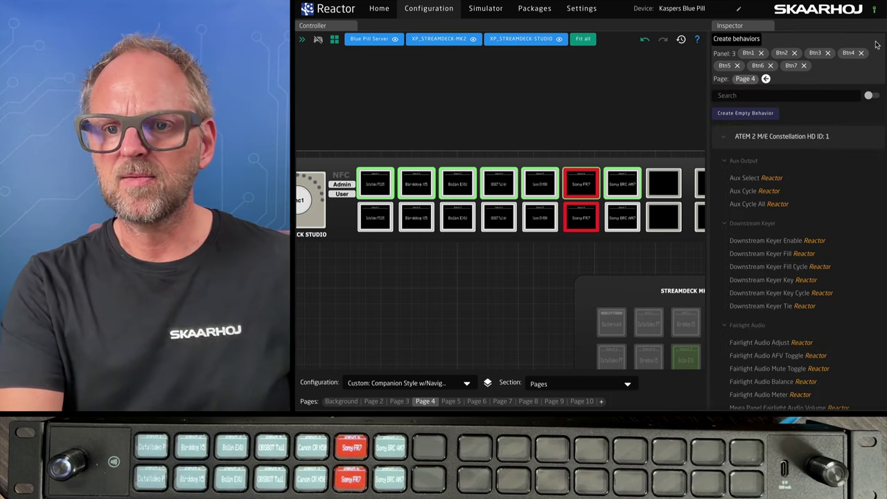
{"action": "left_click", "coordinate": [738, 95]}
{"action": "type", "text": "prev"}
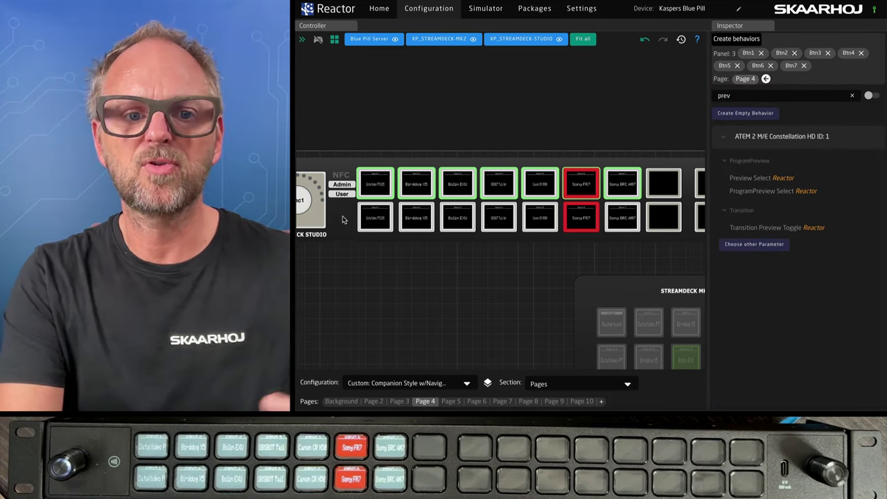
{"action": "left_click_drag", "start_coordinate": [345, 211], "coordinate": [636, 224]}
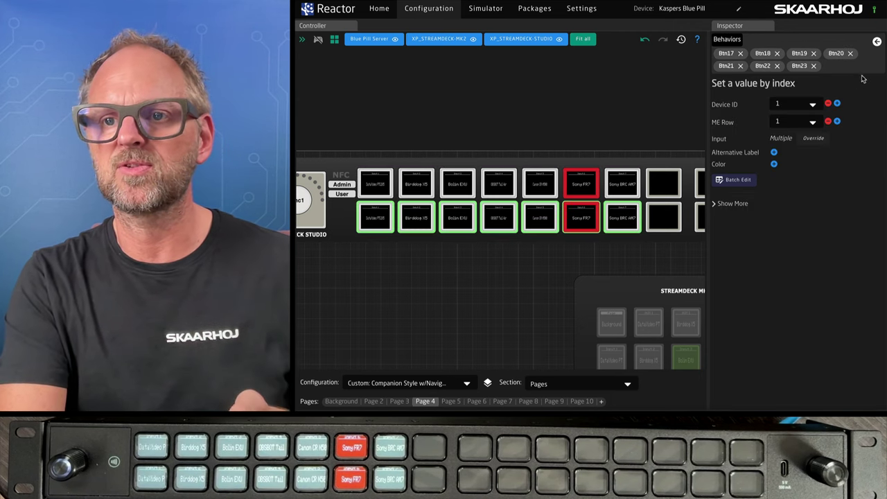
{"action": "left_click", "coordinate": [876, 42]}
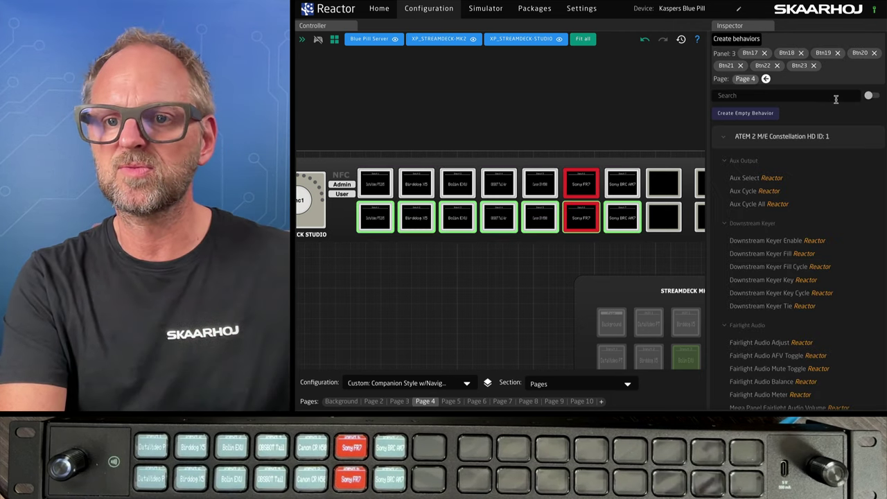
{"action": "left_click", "coordinate": [745, 95]}
{"action": "type", "text": "prev"}
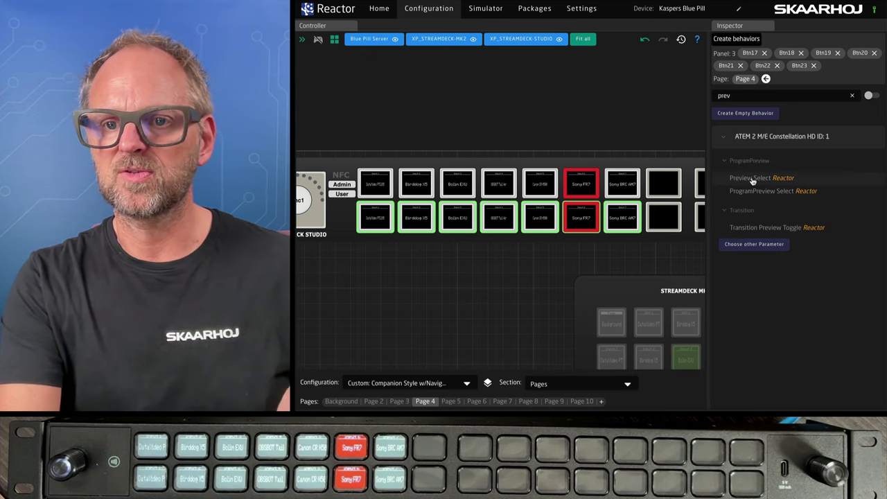
{"action": "left_click", "coordinate": [757, 178]}
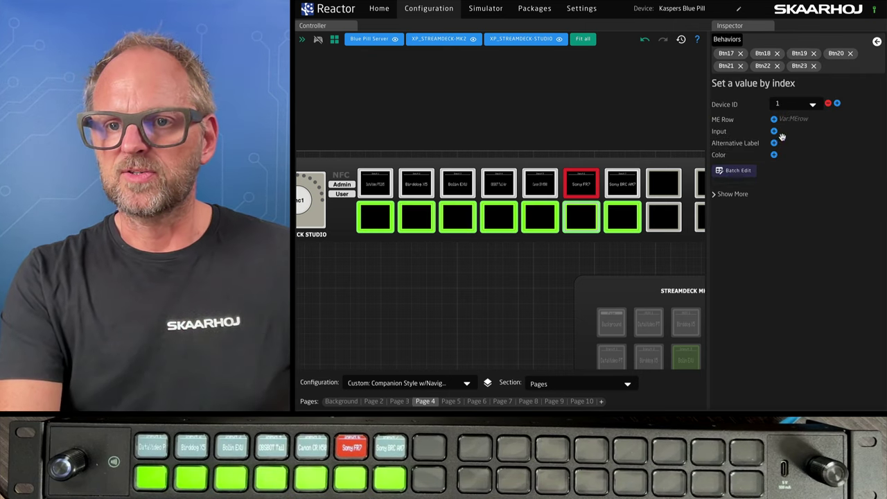
Set the preview ME Row to M/E 1 and inputs 1–7 via batch edit
{"action": "left_click", "coordinate": [774, 119]}
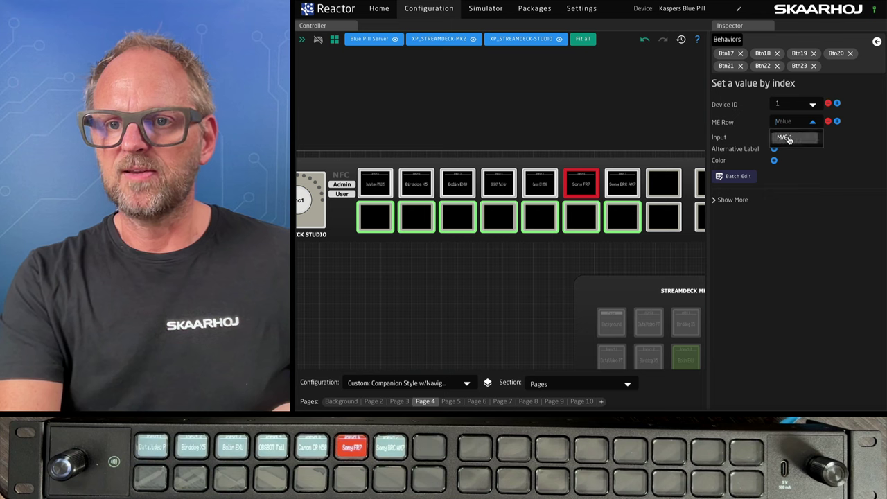
{"action": "left_click", "coordinate": [773, 137]}
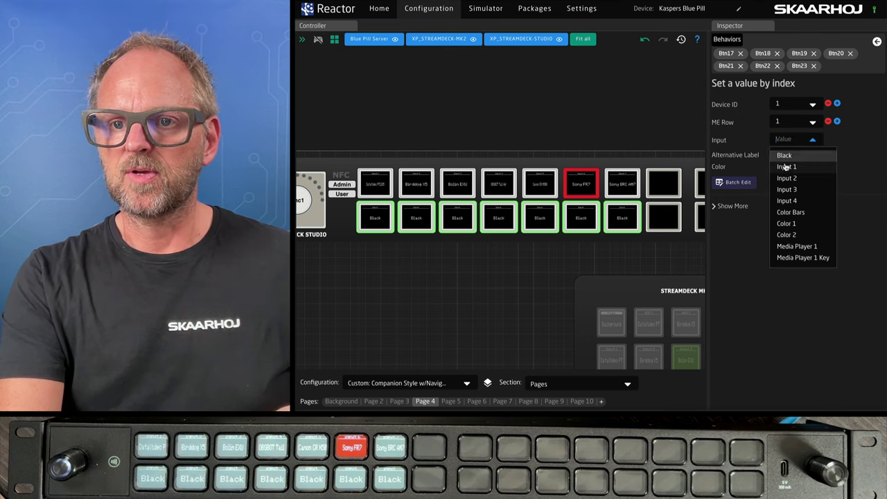
{"action": "left_click", "coordinate": [785, 167]}
{"action": "left_click", "coordinate": [738, 181]}
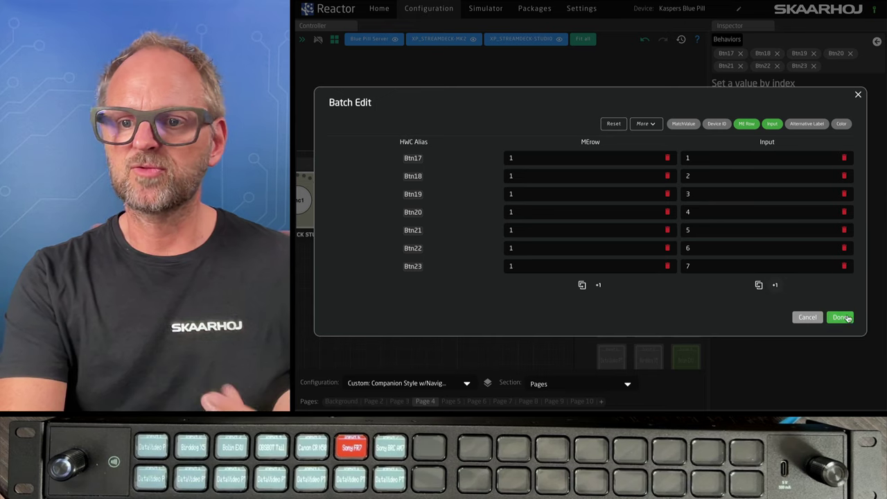
{"action": "left_click", "coordinate": [839, 316]}
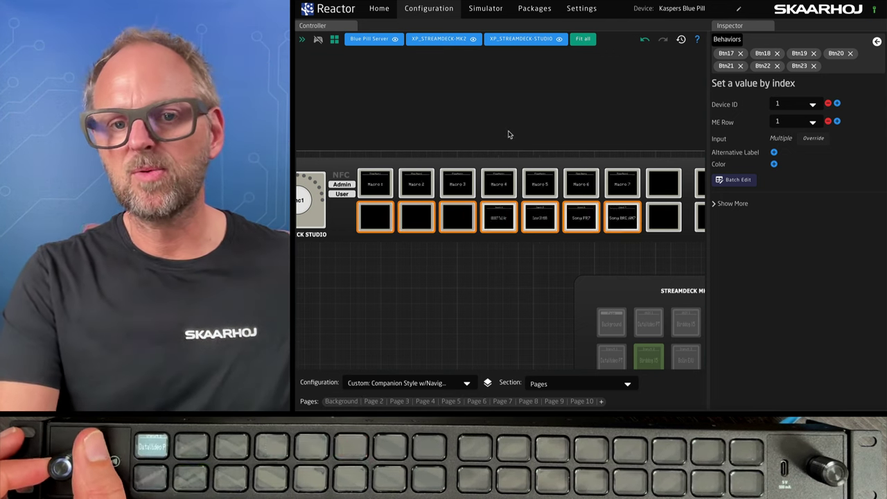
Show Page 3's macro buttons and frame the Stream Deck MK2 on the canvas
{"action": "left_click", "coordinate": [398, 401]}
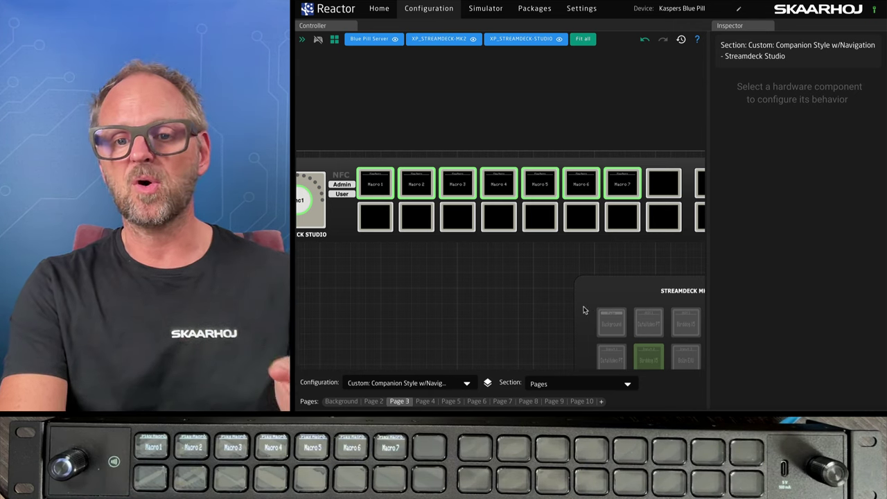
{"action": "left_click_drag", "start_coordinate": [605, 293], "coordinate": [483, 234]}
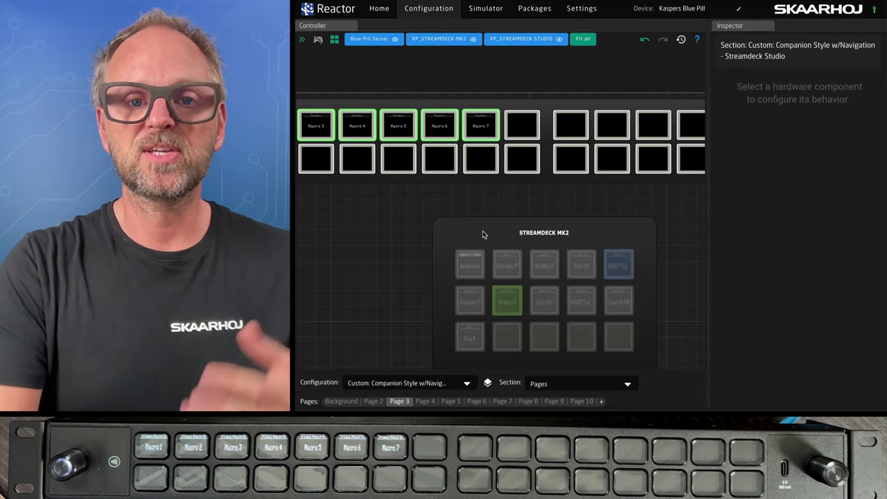
{"action": "scroll", "coordinate": [453, 139], "scroll_direction": "down", "scroll_amount": 3}
{"action": "scroll", "coordinate": [453, 138], "scroll_direction": "down", "scroll_amount": 2}
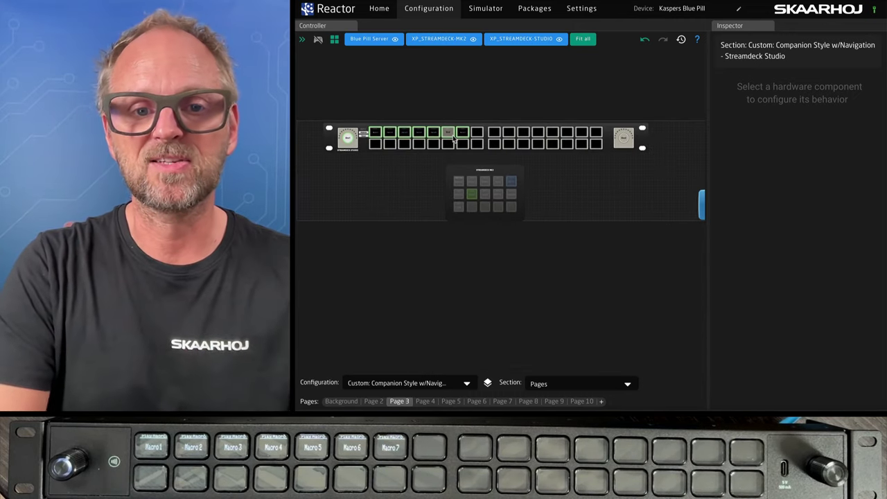
{"action": "scroll", "coordinate": [479, 177], "scroll_direction": "up", "scroll_amount": 4}
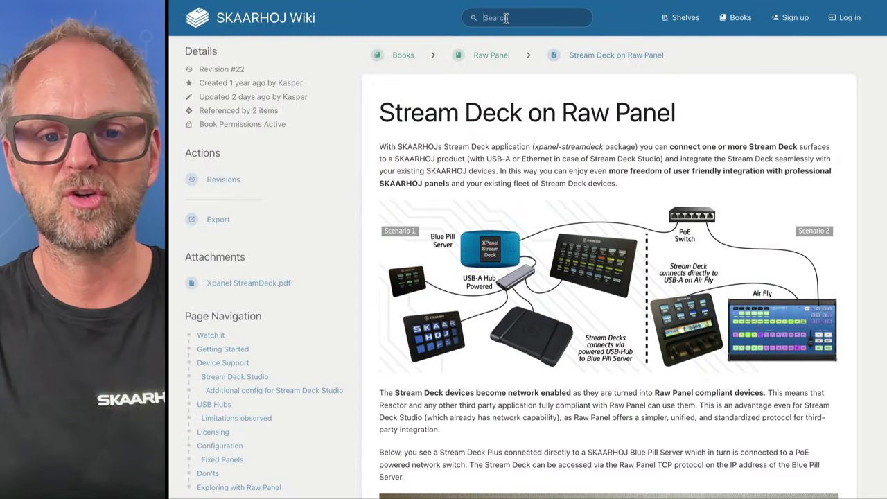
Search the wiki for 'stream' and 'xkey', opening Stream Deck on Raw Panel and X-keys on Raw Panel
{"action": "type", "text": "stream"}
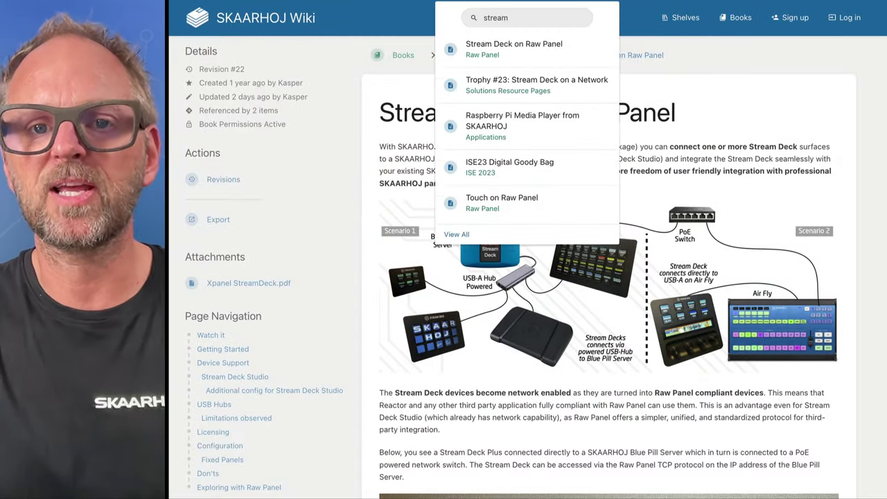
{"action": "left_click", "coordinate": [496, 48]}
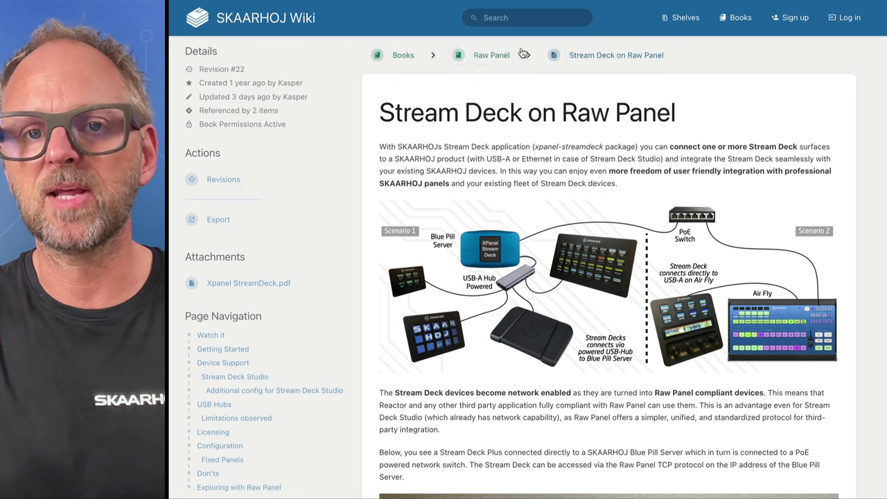
{"action": "type", "text": "xkey"}
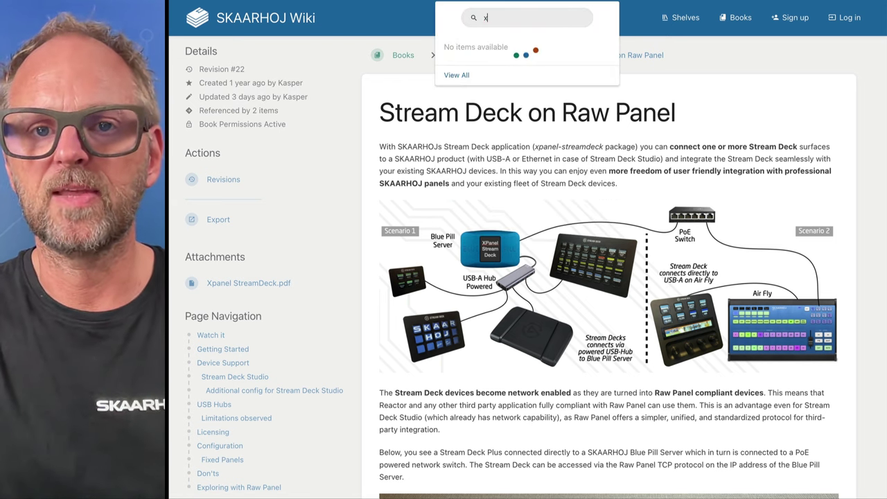
{"action": "left_click", "coordinate": [511, 49]}
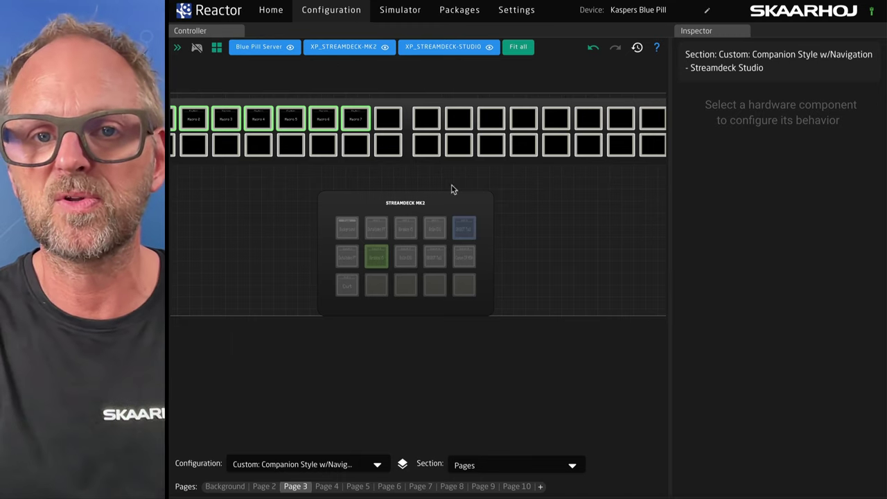
Open xpanel-streamdeck settings to the StreamDecksOnIP entry for Stream Deck Studio at 192.168.11.20:9922
{"action": "left_click", "coordinate": [459, 10]}
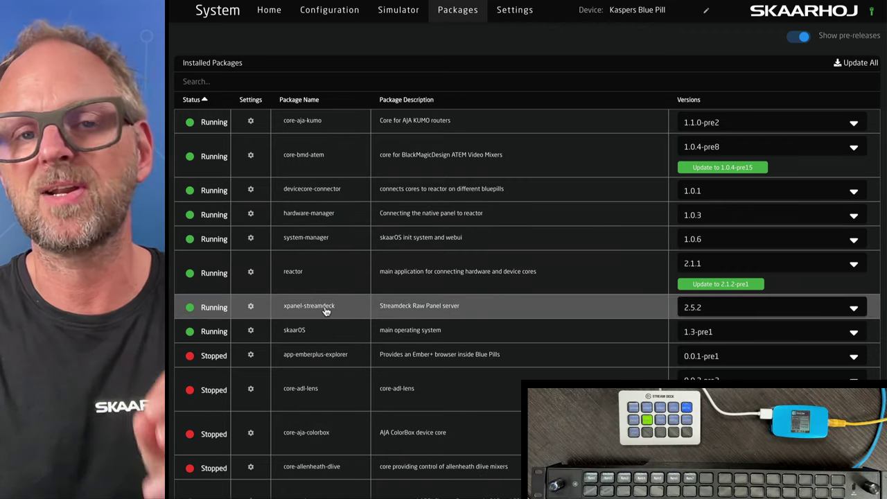
{"action": "left_click", "coordinate": [326, 311]}
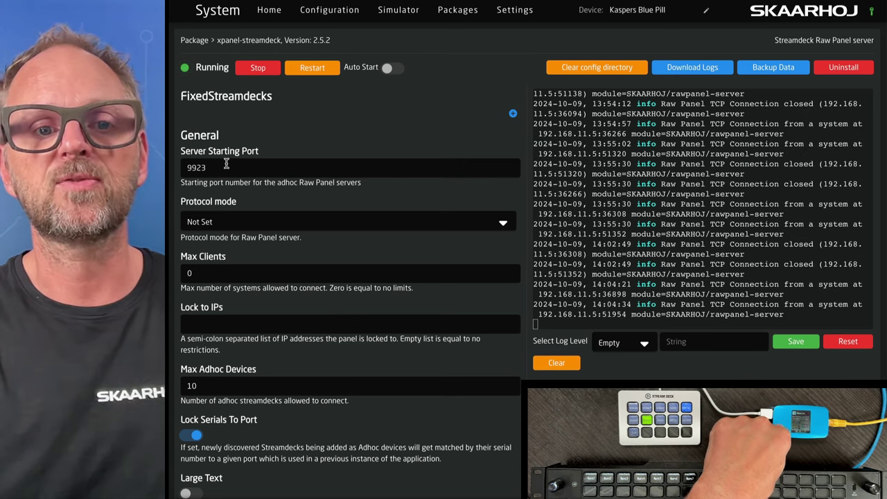
{"action": "scroll", "coordinate": [237, 277], "scroll_direction": "down", "scroll_amount": 3}
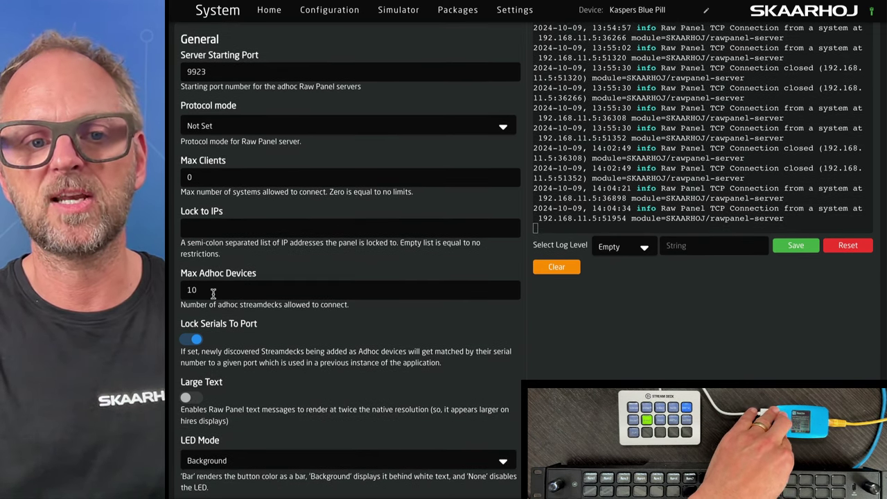
{"action": "scroll", "coordinate": [225, 331], "scroll_direction": "down", "scroll_amount": 3}
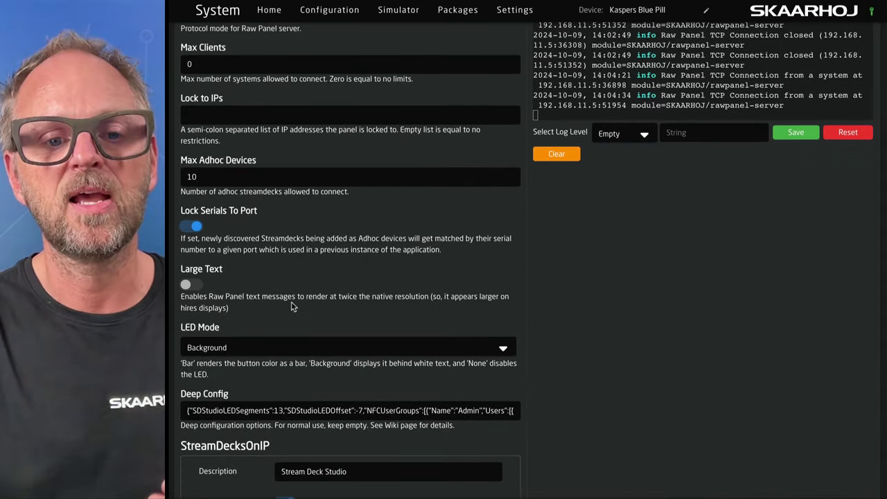
{"action": "scroll", "coordinate": [291, 305], "scroll_direction": "down", "scroll_amount": 8}
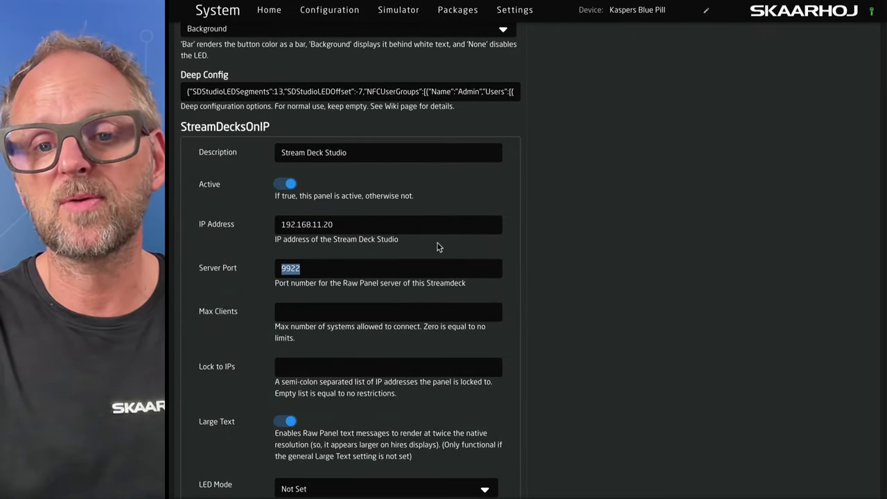
{"action": "scroll", "coordinate": [564, 248], "scroll_direction": "down", "scroll_amount": 3}
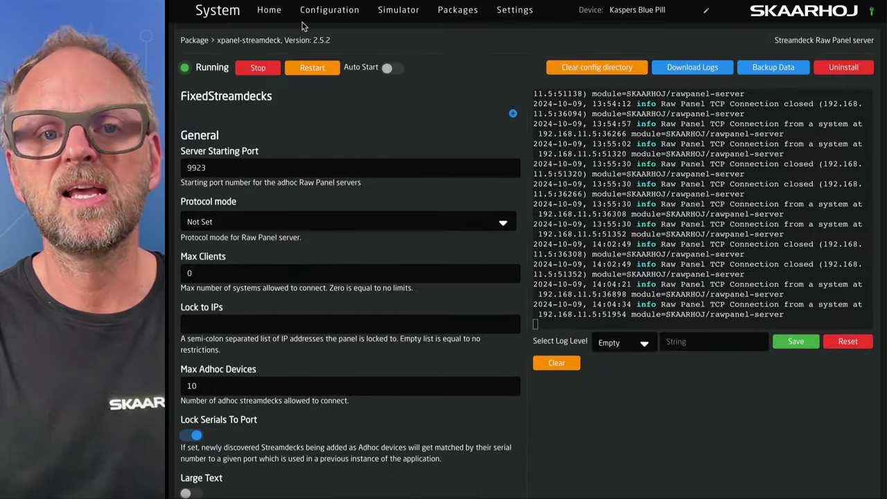
Return via Home to the Configuration editor showing Page 3 of the Stream Deck MK2
{"action": "left_click", "coordinate": [262, 12]}
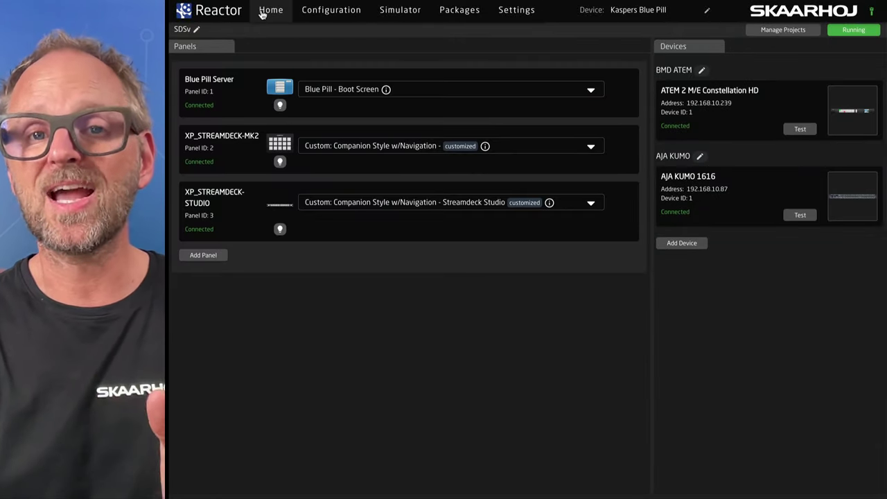
{"action": "left_click", "coordinate": [315, 14]}
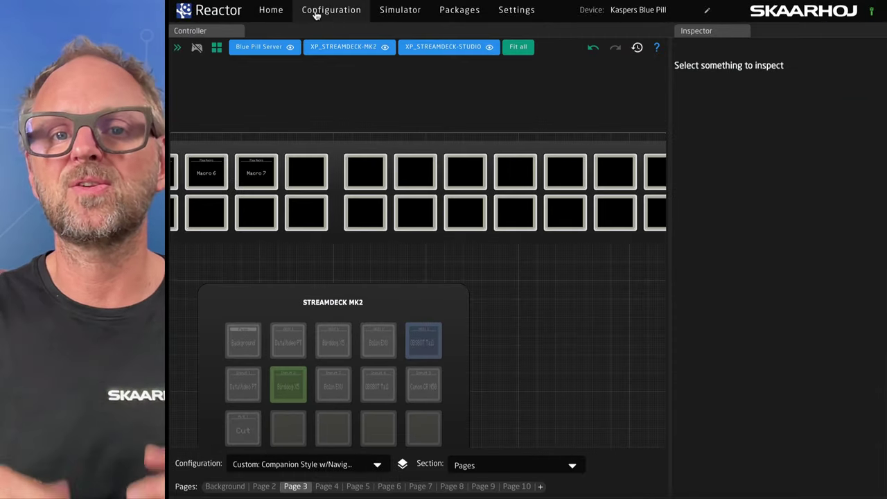